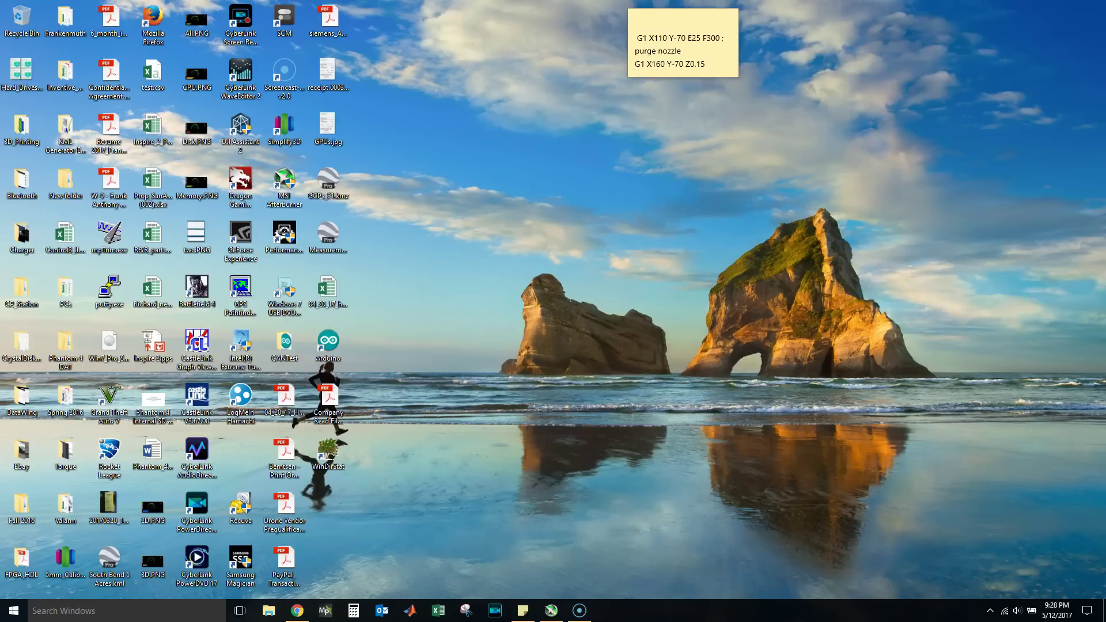
# Step: Restore the Chrome window showing MSI's GT72 Dominator Pro support page
pyautogui.click(297, 611)
# Step: Maximize the browser and scroll to the Nahimic with Audio Driver 6.0.1.8083 entry for Win10 64
pyautogui.moveTo(1000, 119); pyautogui.dragTo(591, 5)
pyautogui.scroll(-5, 338, 369)
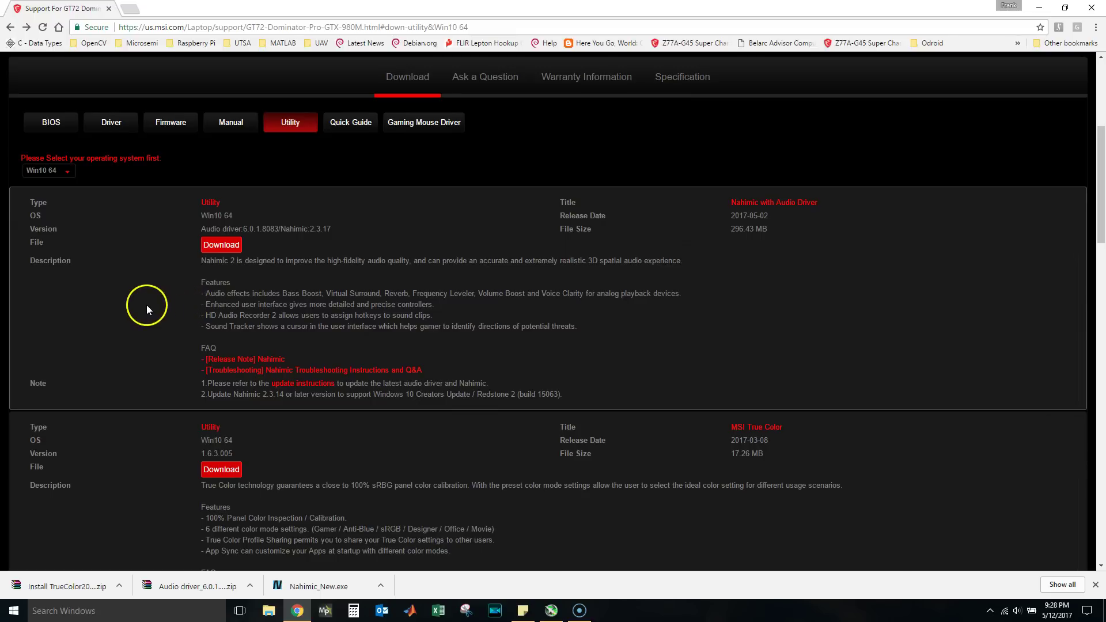
pyautogui.scroll(5, 147, 304)
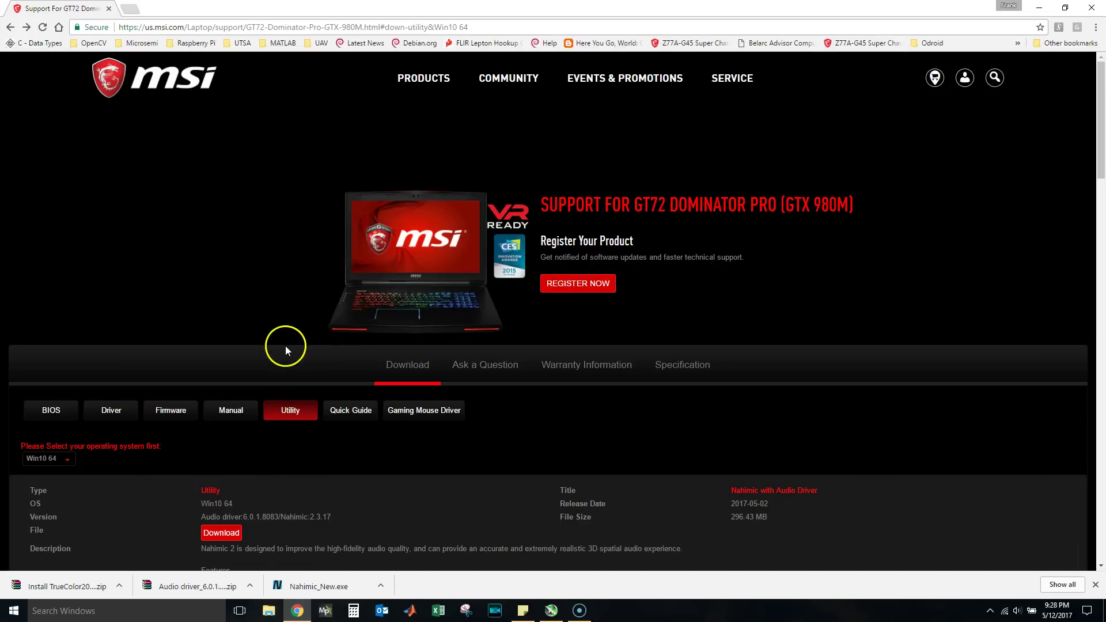
pyautogui.scroll(-2, 285, 347)
pyautogui.scroll(-2, 285, 347)
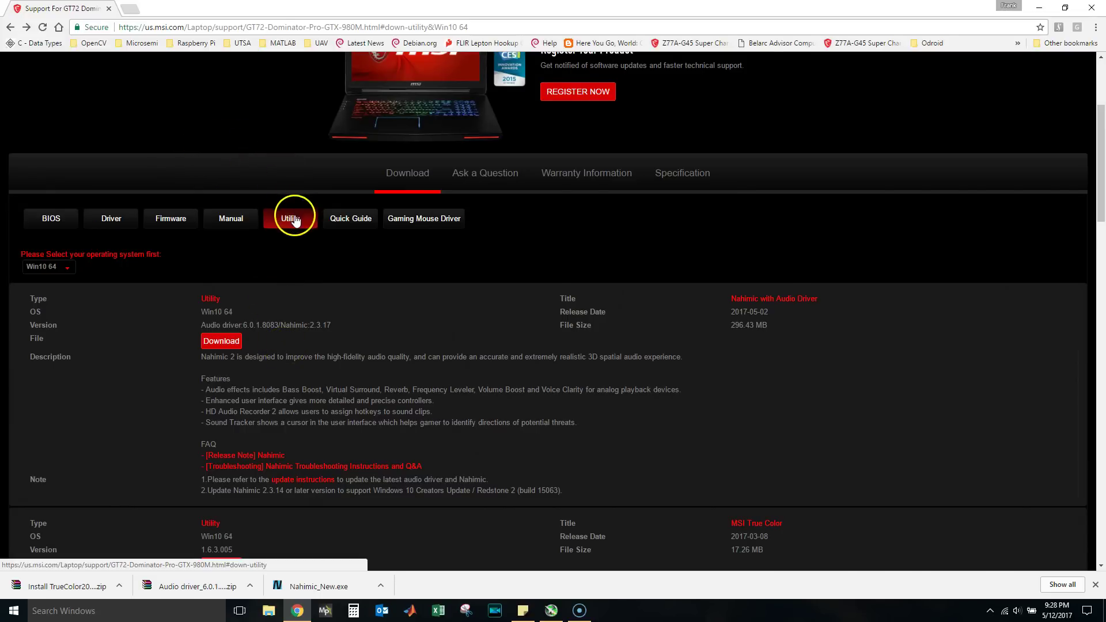
pyautogui.scroll(-2, 144, 300)
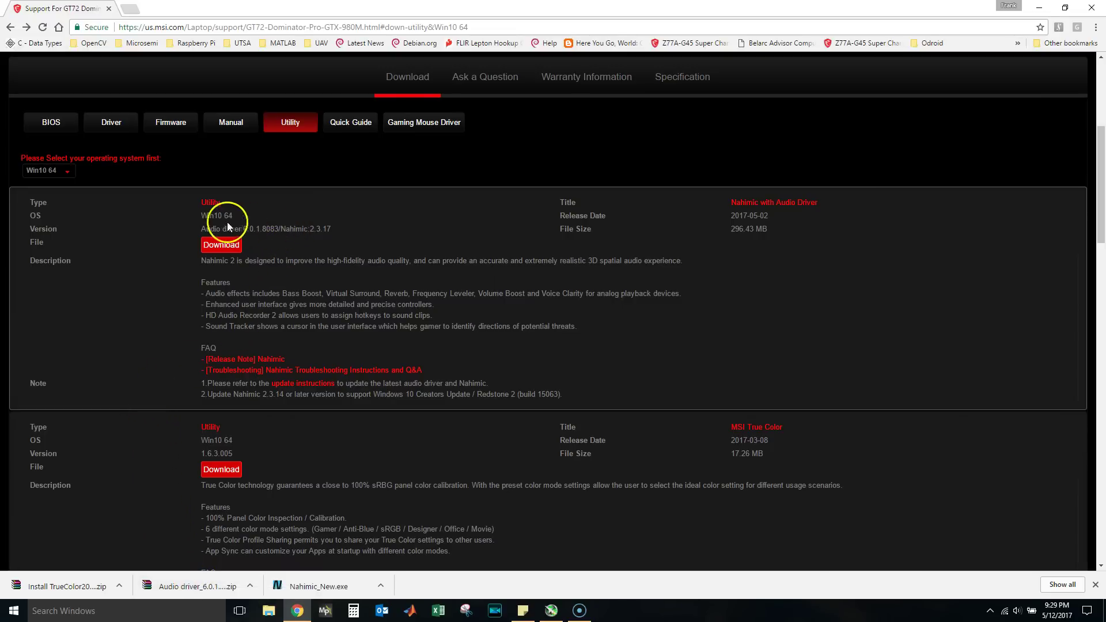
pyautogui.moveTo(201, 229); pyautogui.dragTo(269, 231)
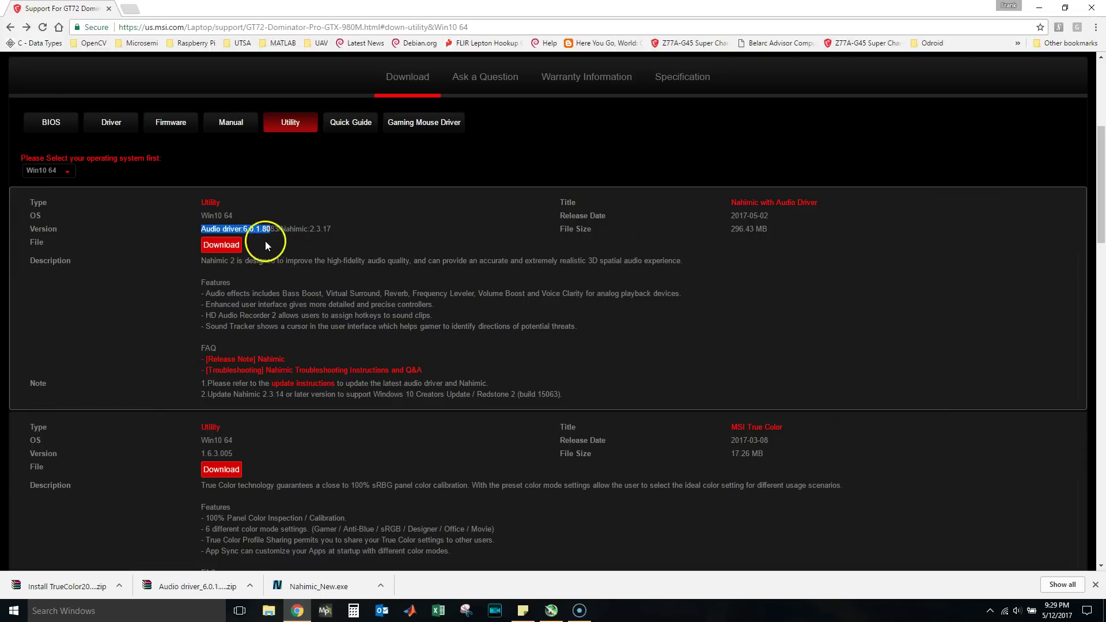
# Step: Highlight the driver and Nahimic version string, then show the downloaded archive in a maximized Downloads folder
pyautogui.moveTo(340, 228); pyautogui.dragTo(200, 229)
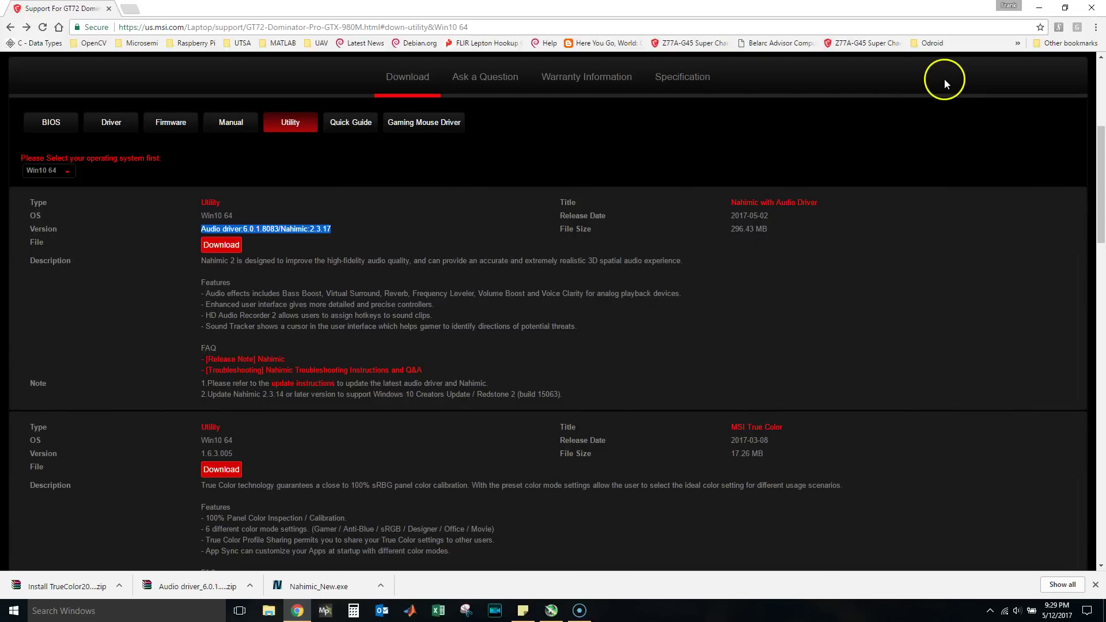
pyautogui.click(250, 586)
pyautogui.click(299, 544)
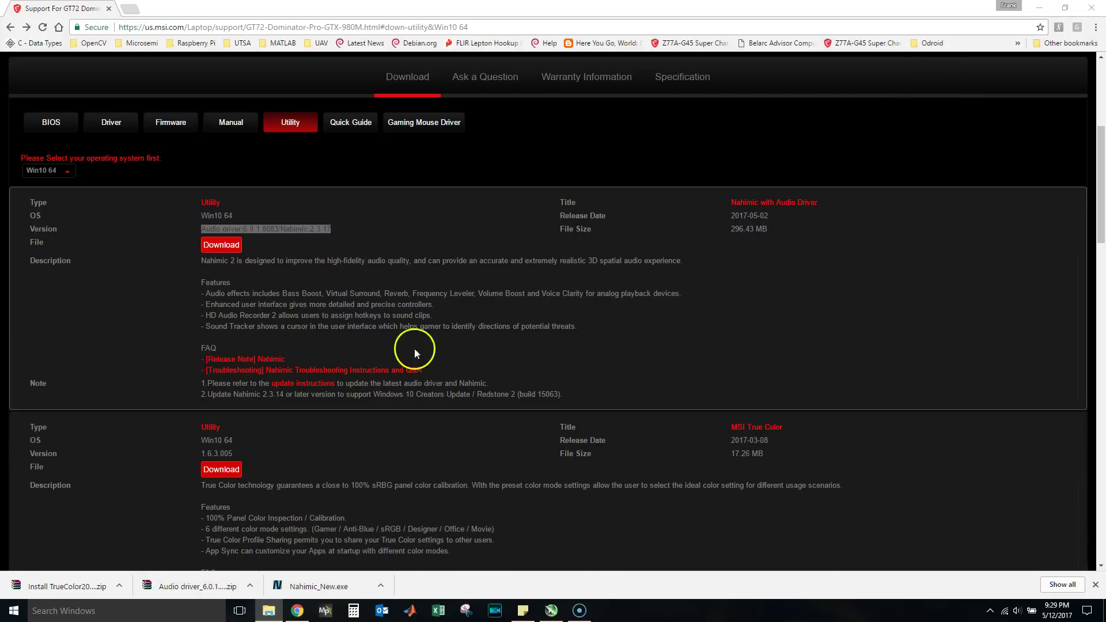
pyautogui.moveTo(345, 57); pyautogui.dragTo(519, 0)
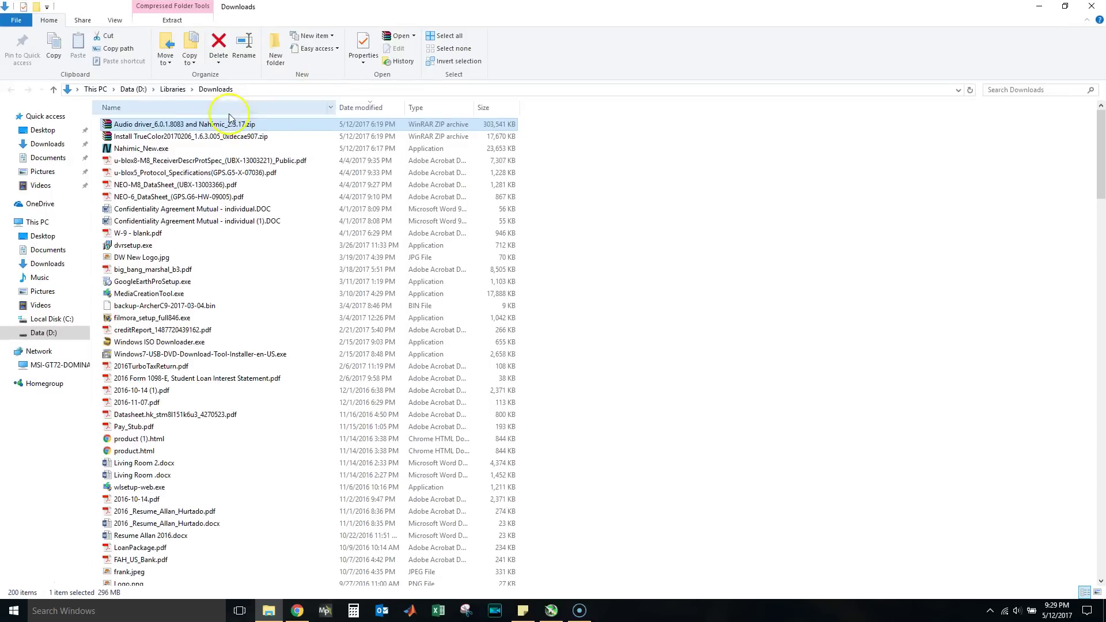
# Step: Extract the audio driver zip into its own folder and open the extracted folder
pyautogui.rightClick(146, 127)
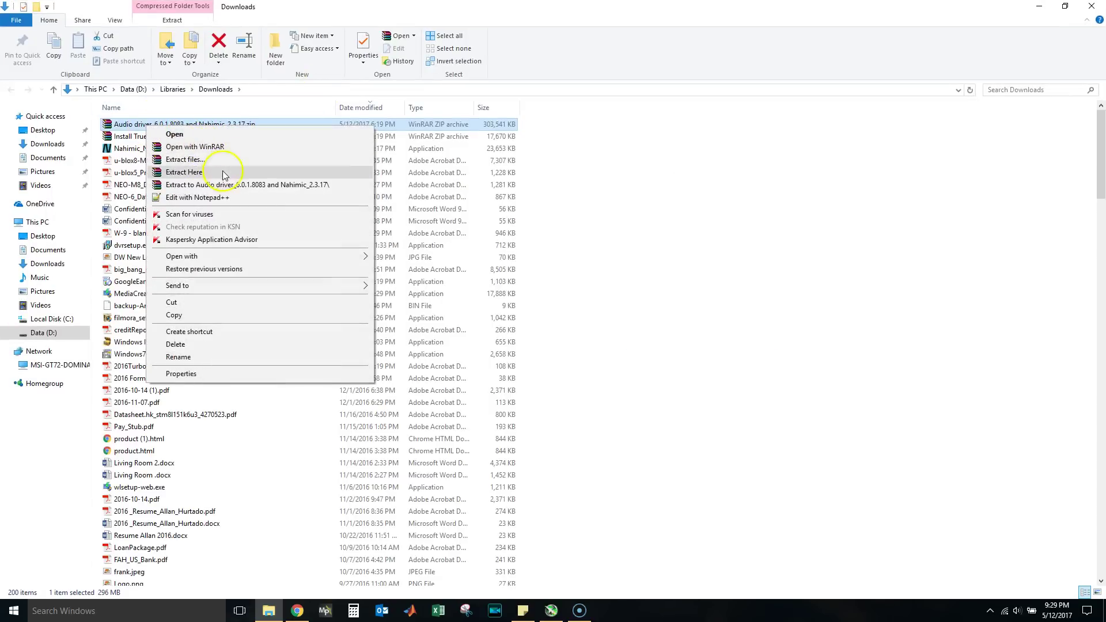
pyautogui.click(225, 185)
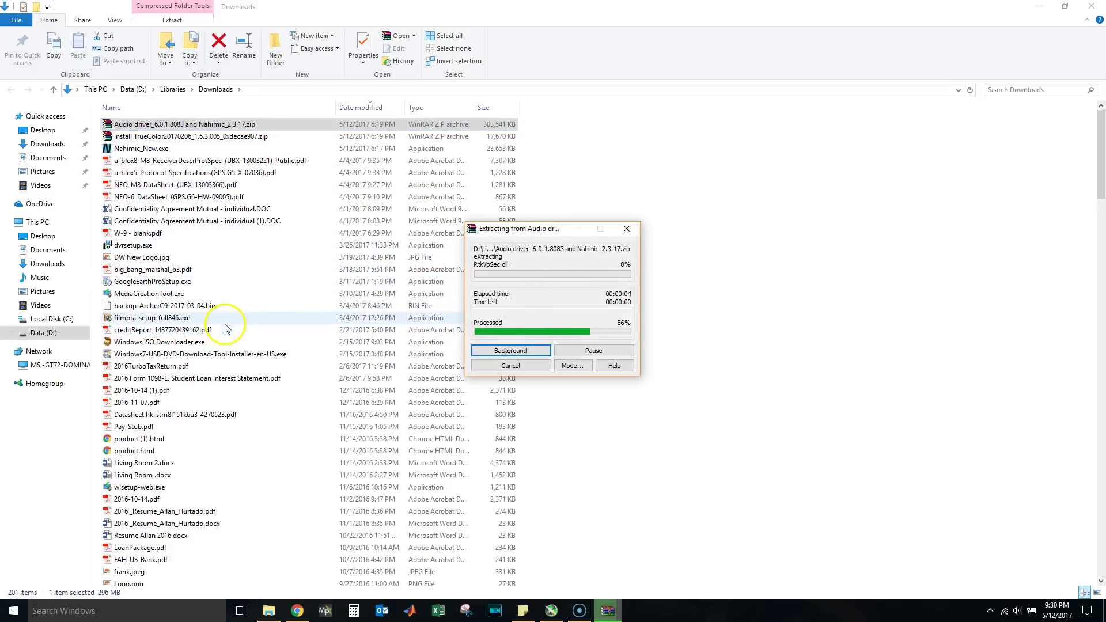
pyautogui.scroll(-20, 268, 310)
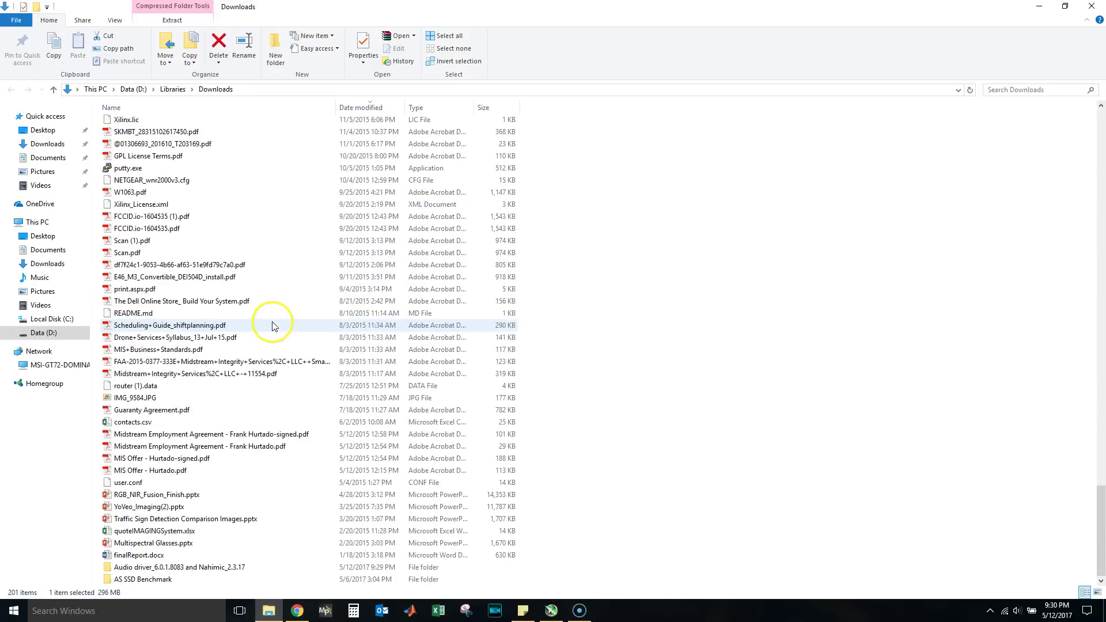
pyautogui.click(146, 569)
pyautogui.doubleClick(145, 569)
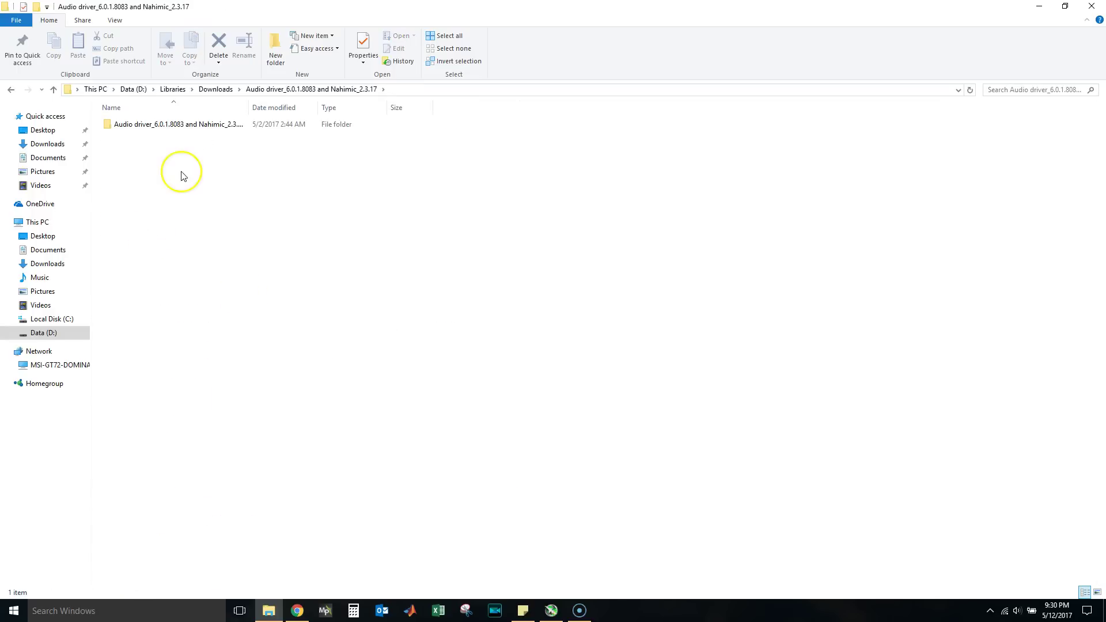
# Step: Browse the Audio driver _8083 and Nahimic_2.3.17 subfolders, then return to their parent folder
pyautogui.doubleClick(163, 126)
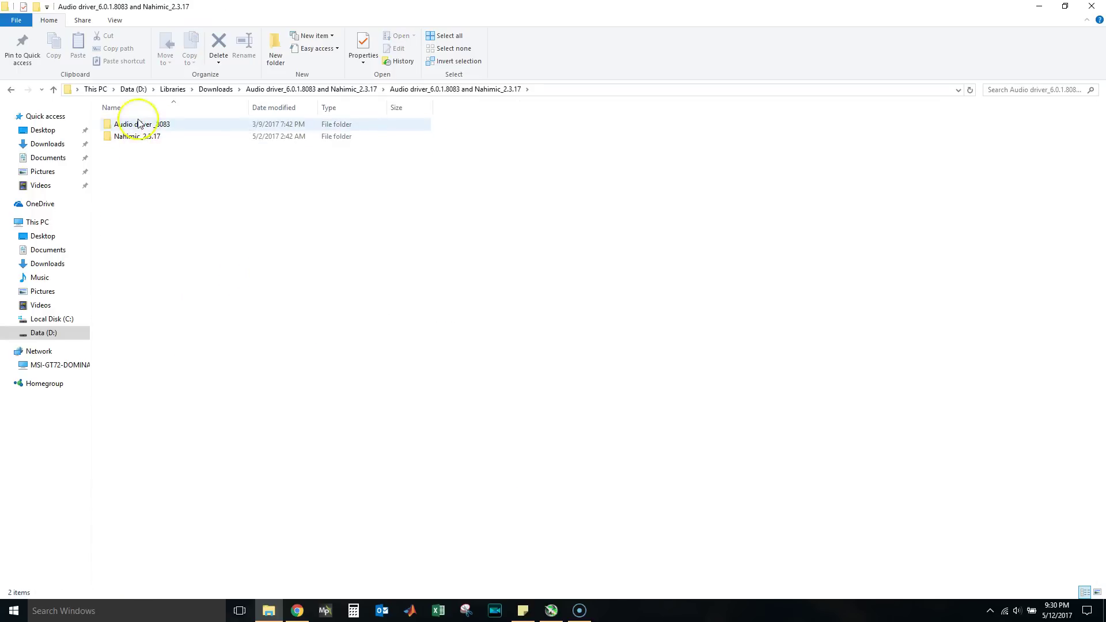
pyautogui.doubleClick(145, 125)
pyautogui.scroll(-3, 160, 348)
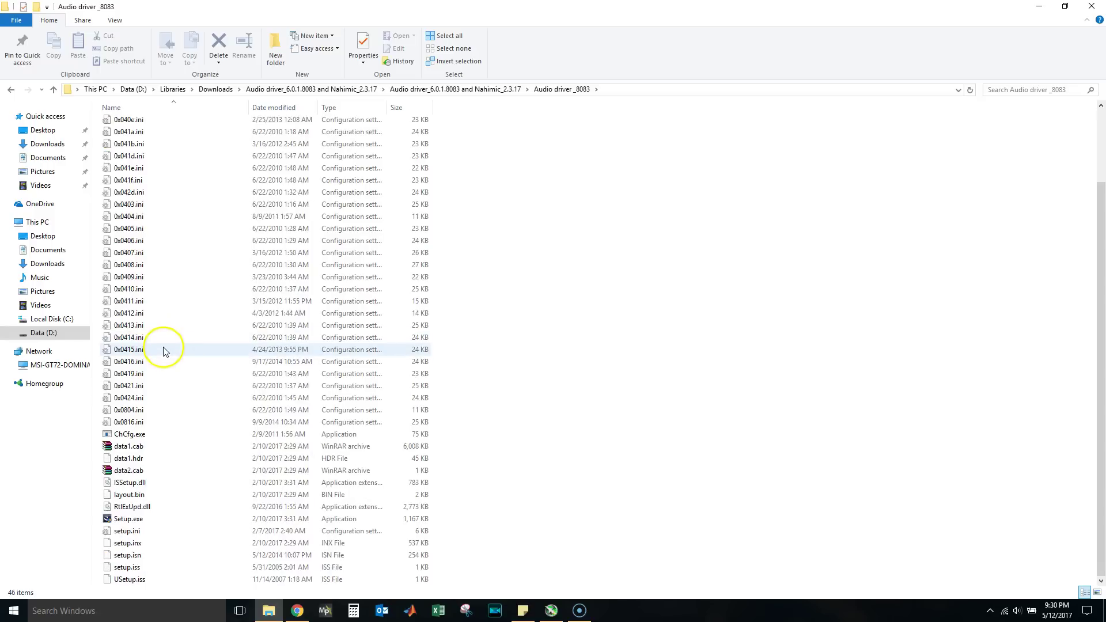
pyautogui.scroll(3, 161, 349)
pyautogui.press('BackSpace')
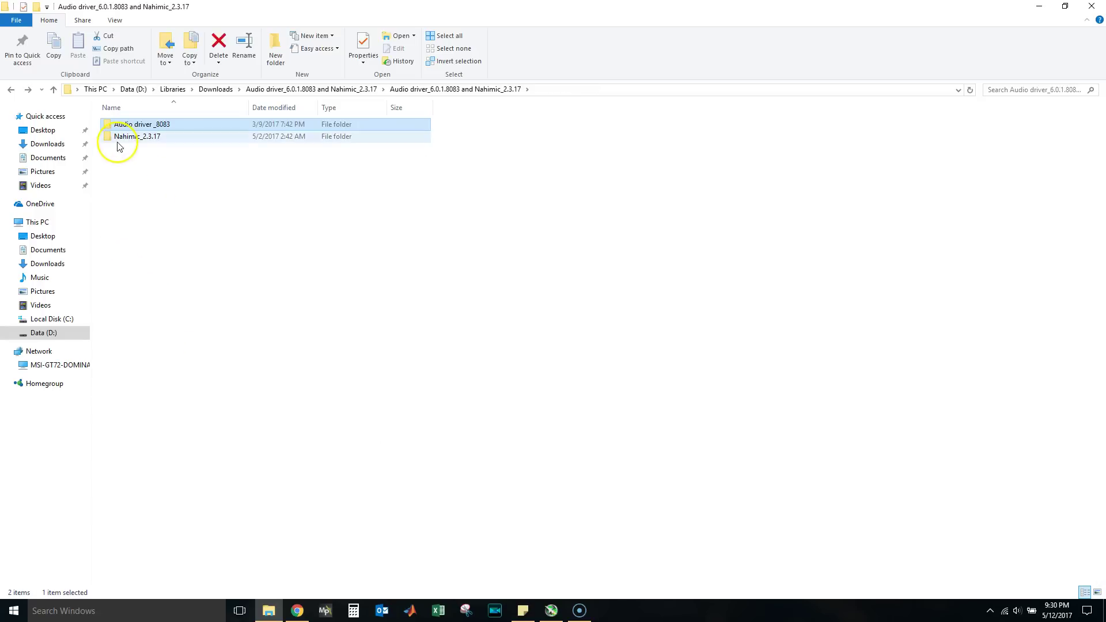
pyautogui.doubleClick(117, 139)
pyautogui.click(54, 90)
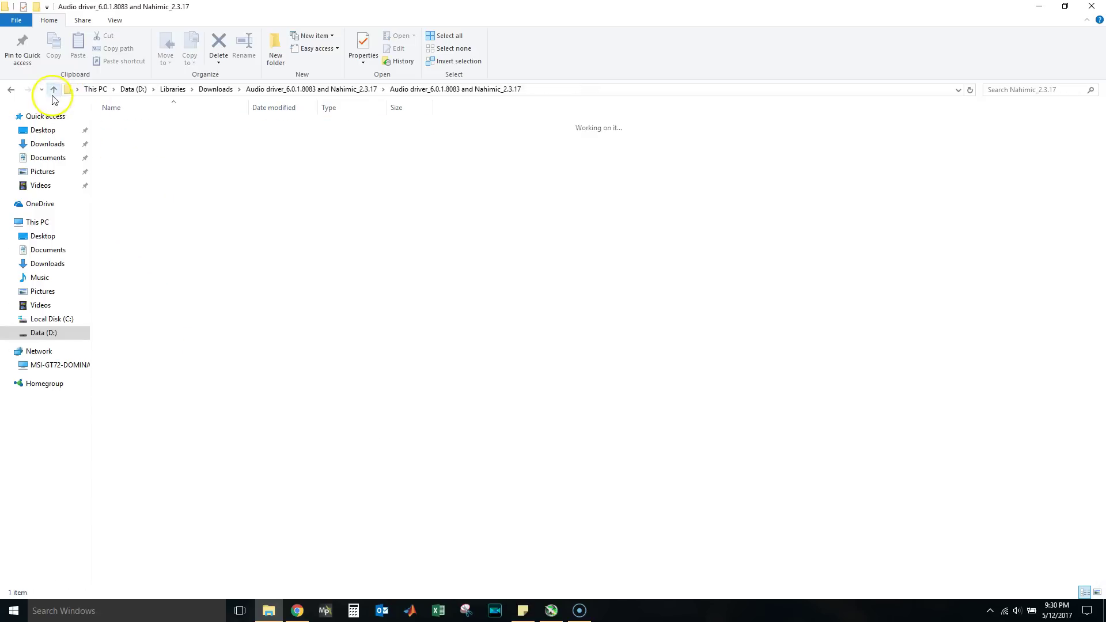
pyautogui.click(148, 611)
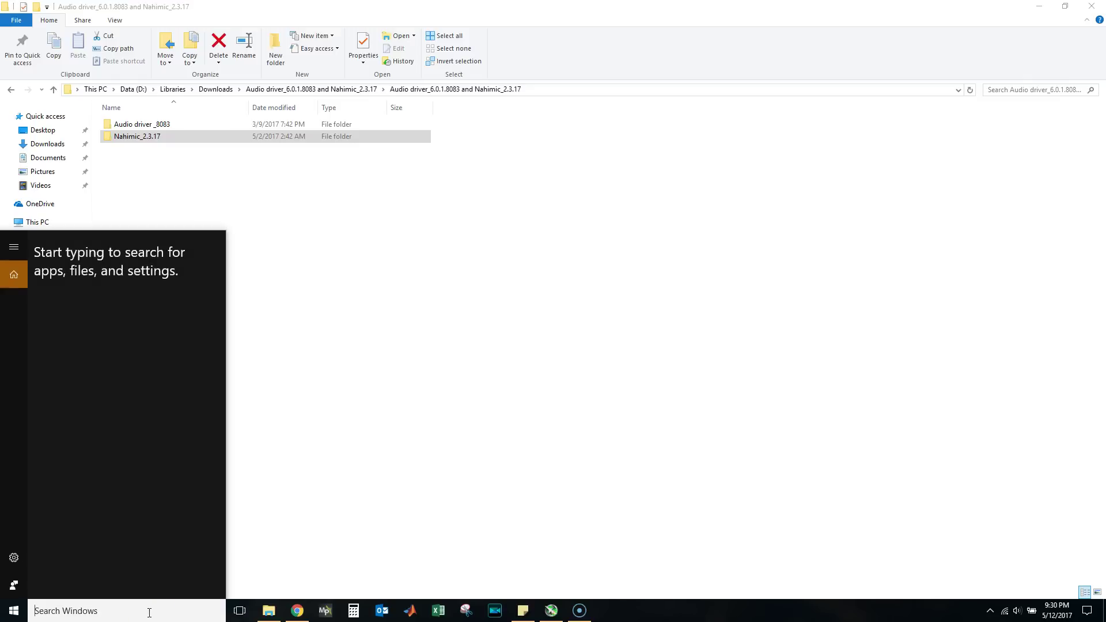
# Step: Launch Device Manager by searching 'device m' and collapse Network adapters
pyautogui.write('dev')
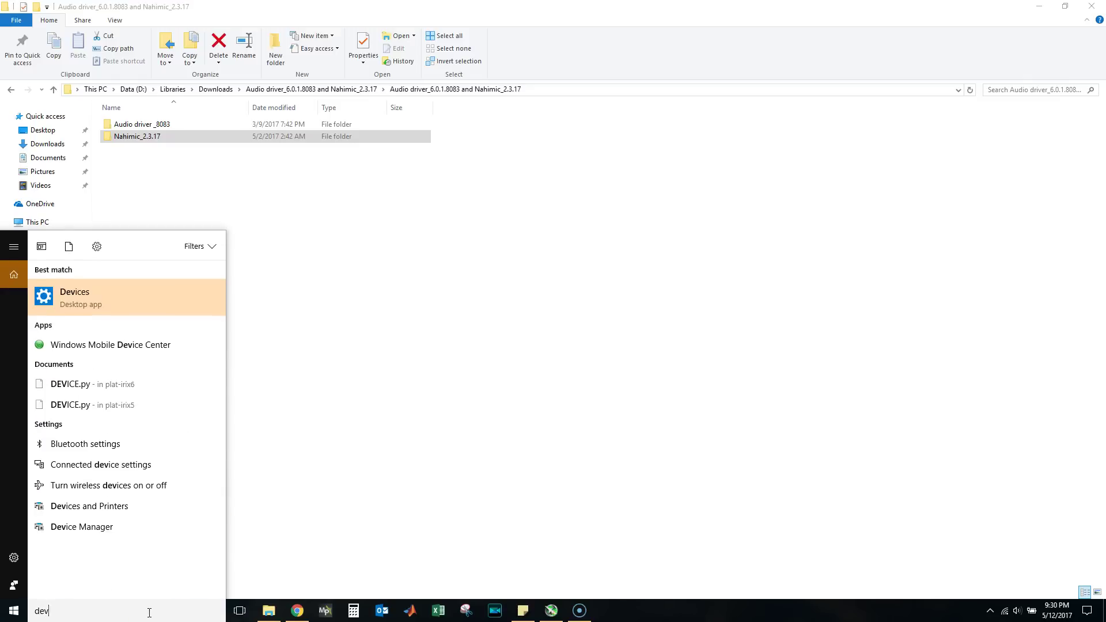
pyautogui.write('ice')
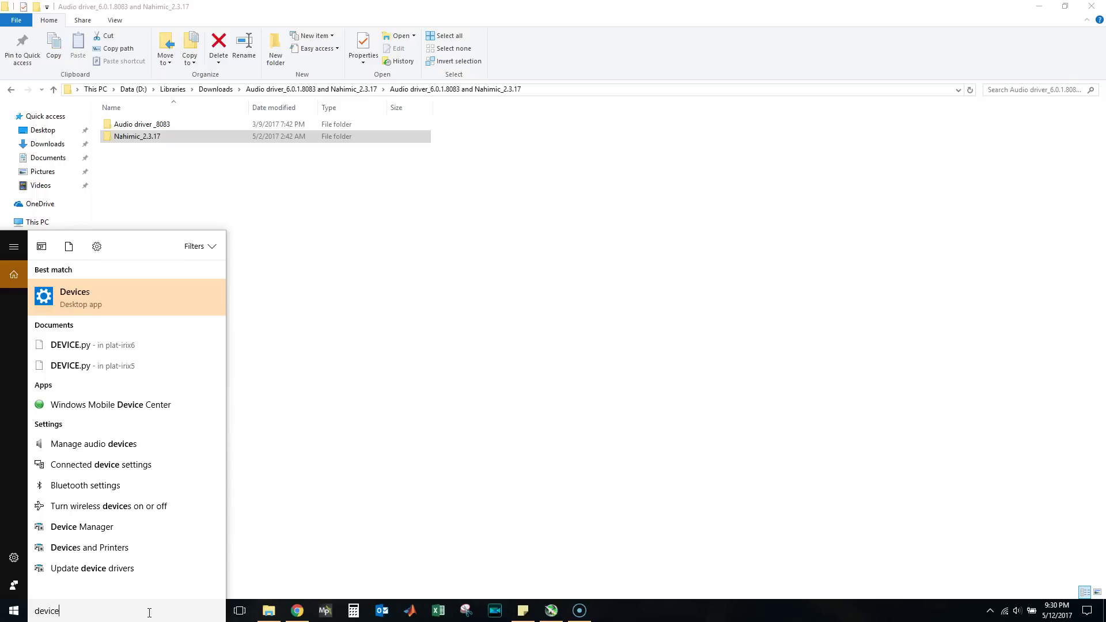
pyautogui.write(' m')
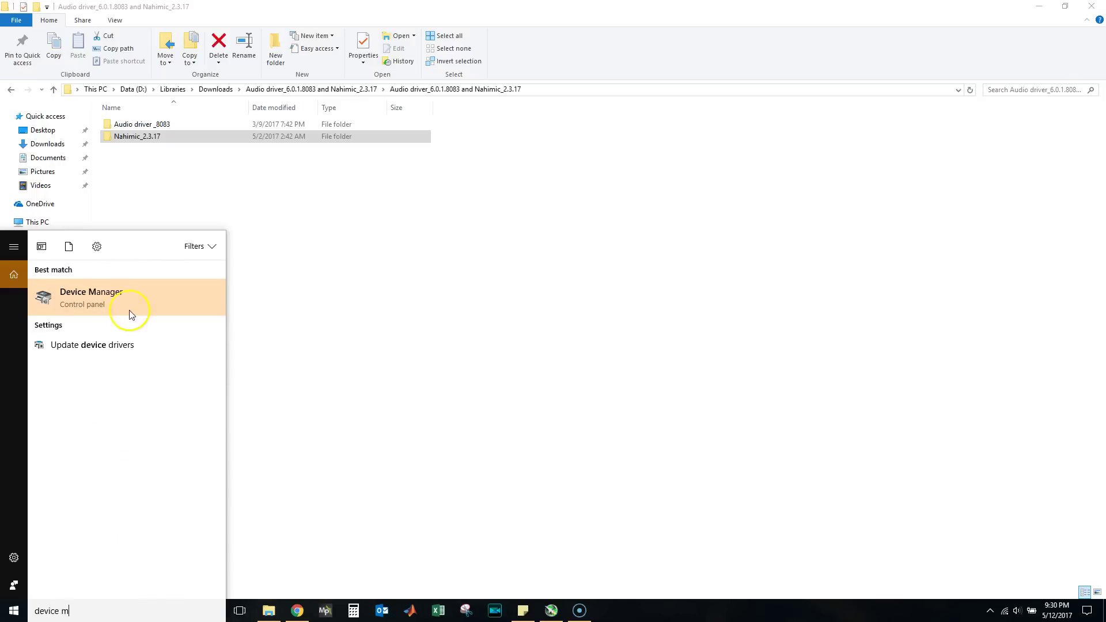
pyautogui.click(130, 311)
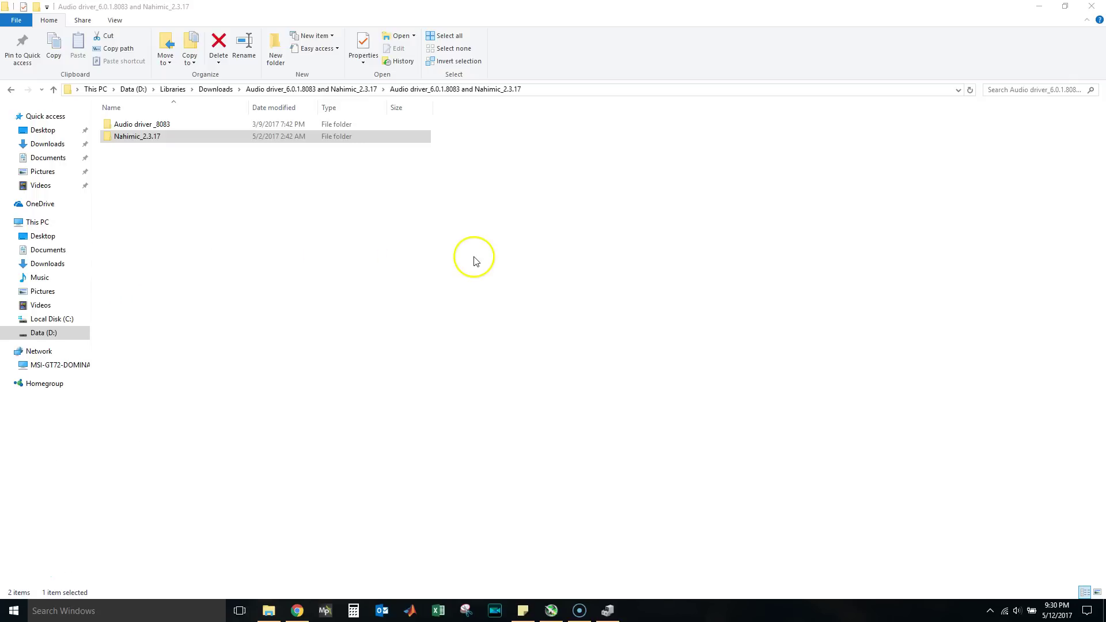
pyautogui.click(607, 615)
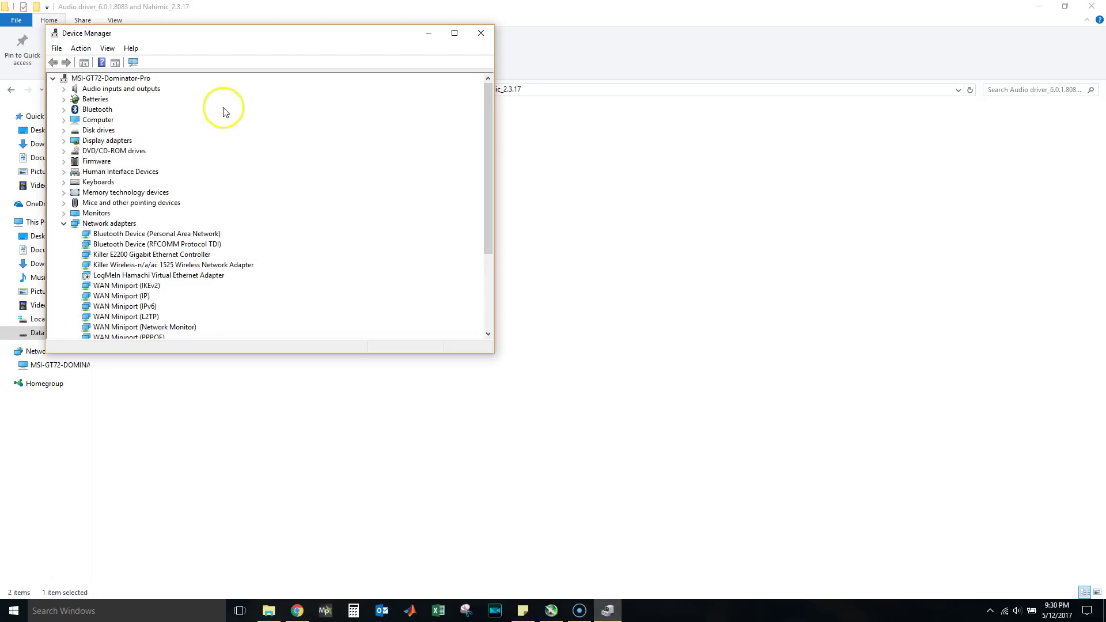
pyautogui.click(64, 223)
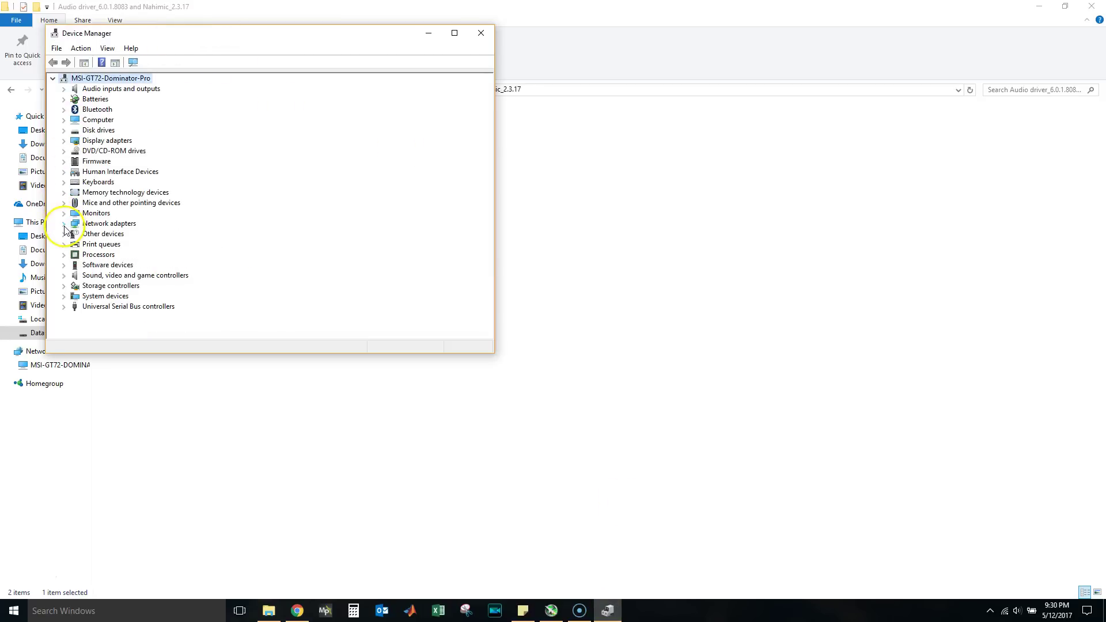
# Step: Expand Sound, video and game controllers and select Realtek High Definition Audio
pyautogui.click(102, 91)
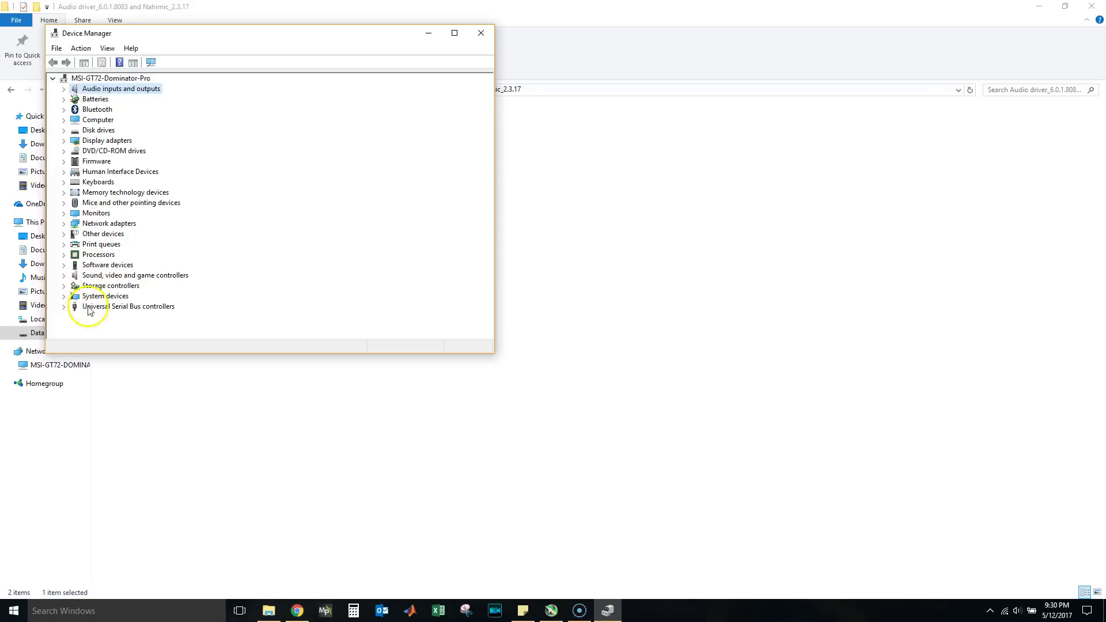
pyautogui.click(86, 276)
pyautogui.click(64, 276)
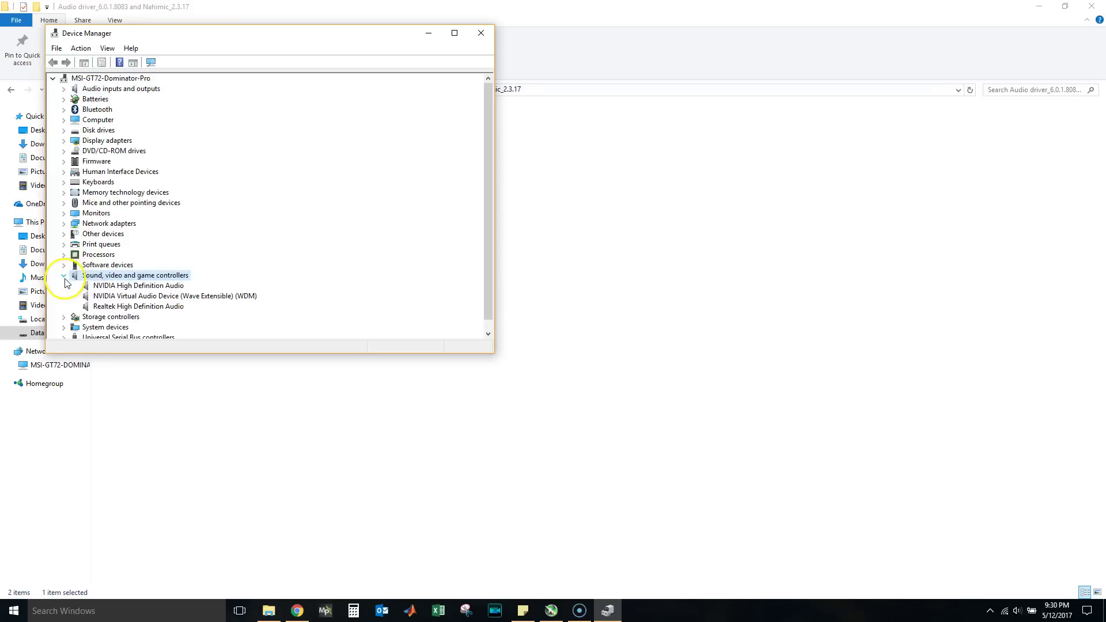
pyautogui.click(127, 308)
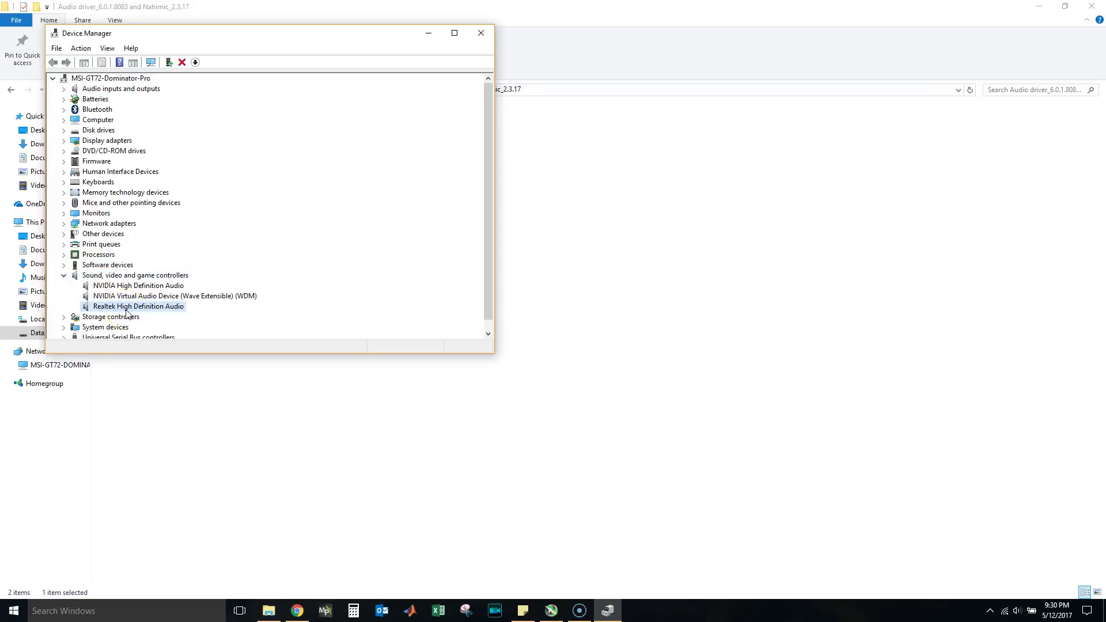
# Step: Inspect the Realtek Speakers and Microphone under Audio inputs and outputs, then reselect Realtek High Definition Audio
pyautogui.click(64, 92)
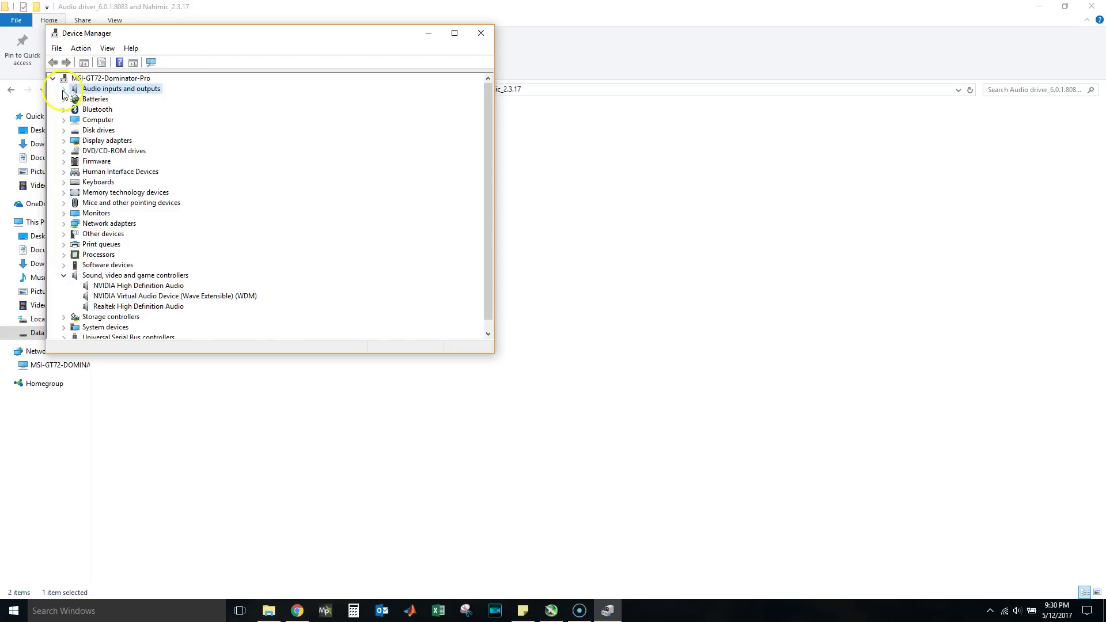
pyautogui.click(64, 90)
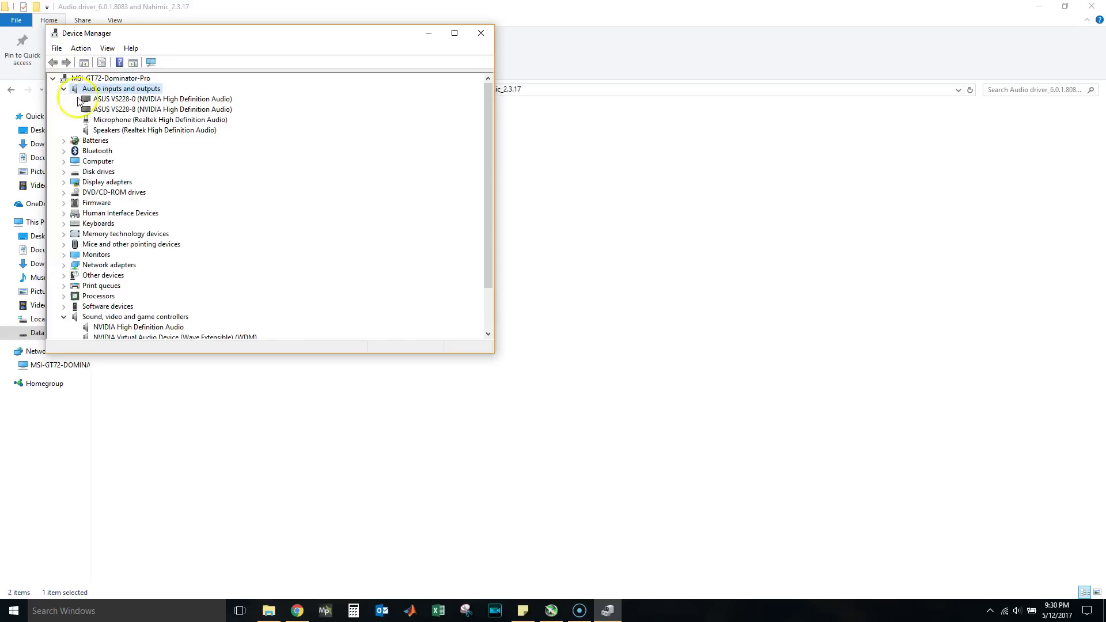
pyautogui.click(113, 132)
pyautogui.click(112, 122)
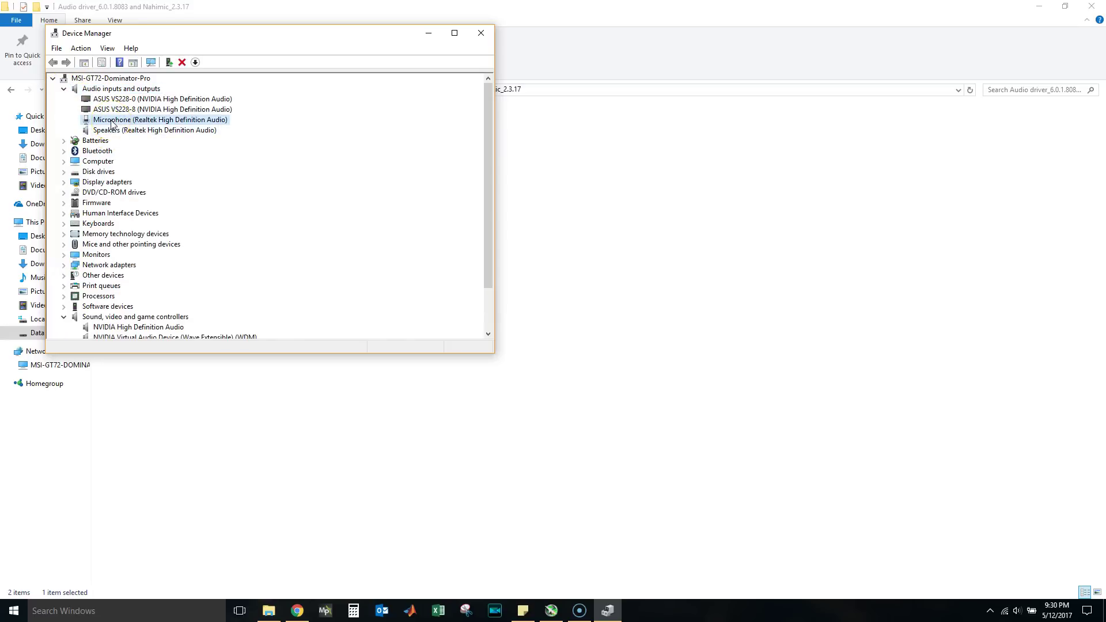
pyautogui.scroll(-2, 107, 124)
pyautogui.scroll(2, 74, 128)
pyautogui.click(63, 91)
pyautogui.click(63, 90)
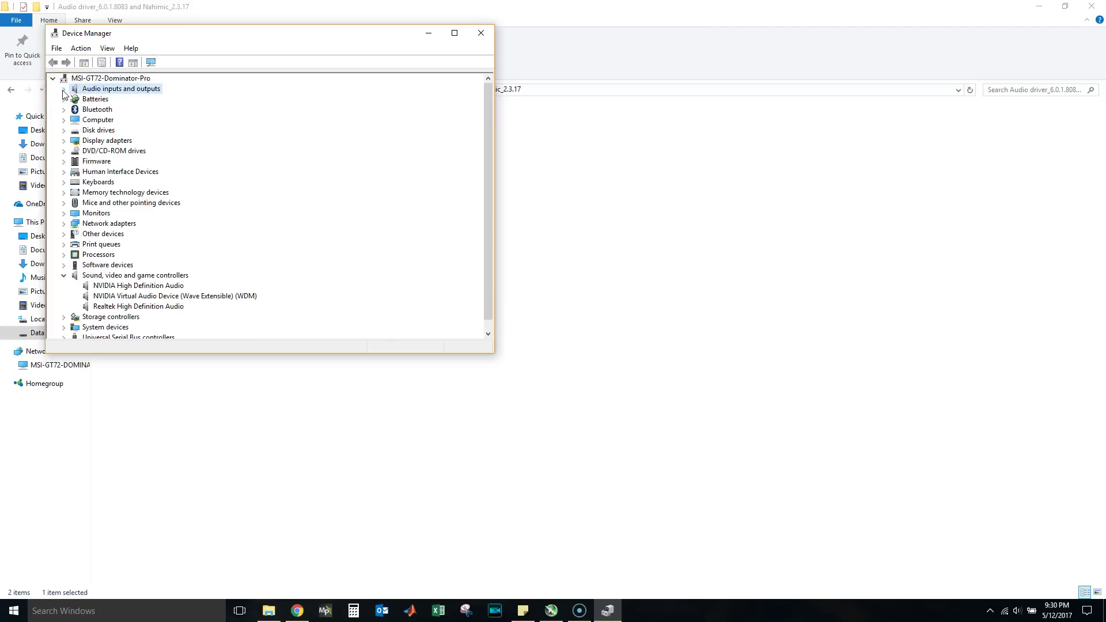
pyautogui.click(119, 311)
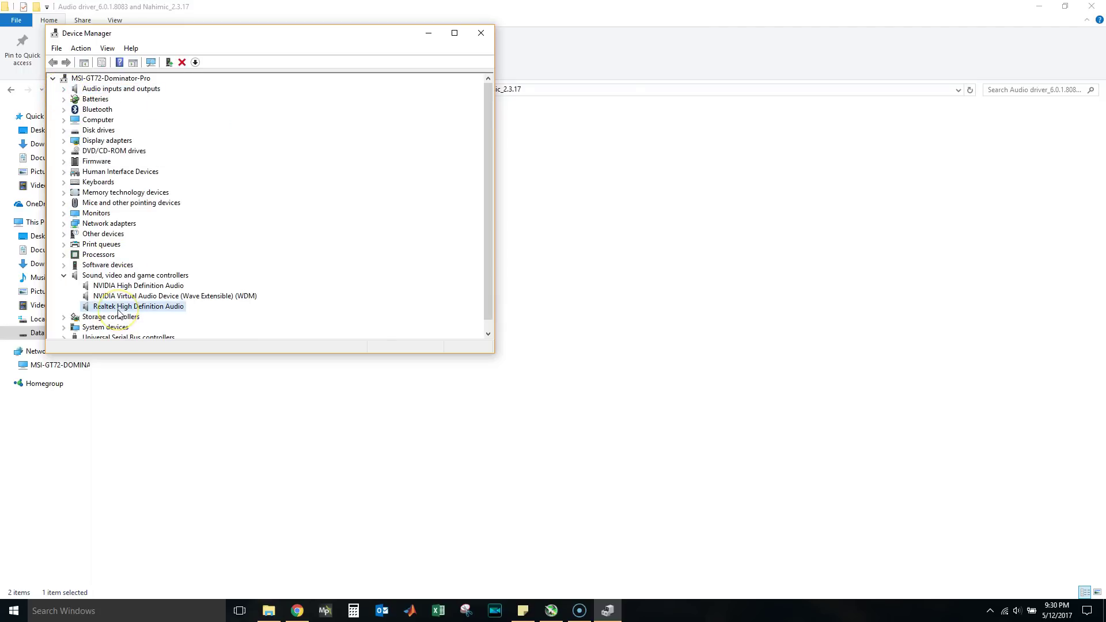
pyautogui.rightClick(119, 311)
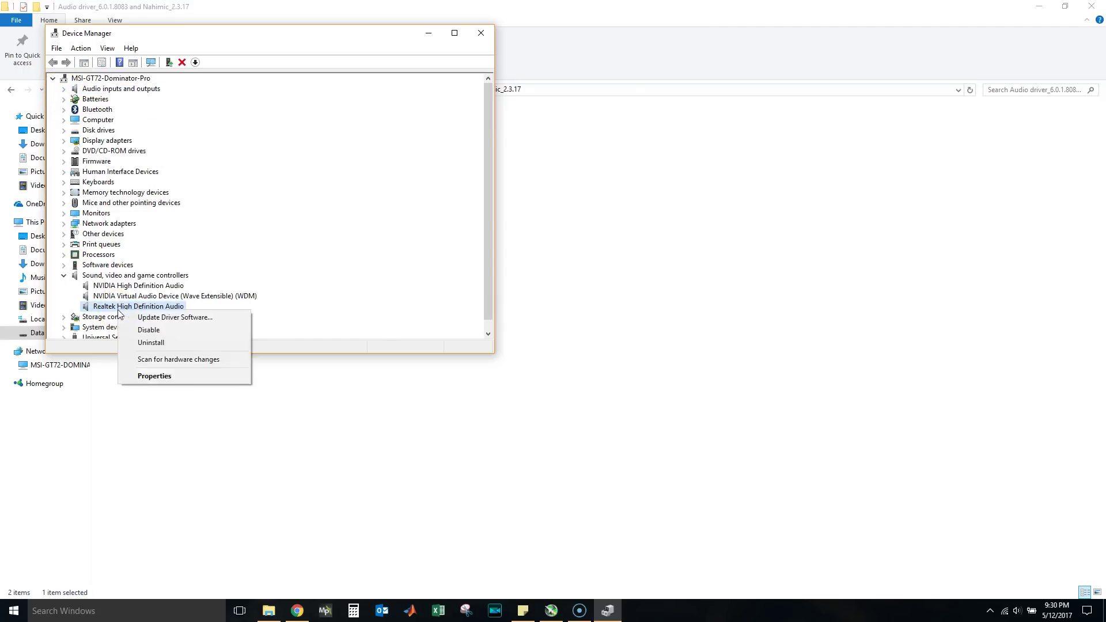
# Step: Choose Uninstall for Realtek High Definition Audio and tick 'Delete the driver software for this device'
pyautogui.click(167, 344)
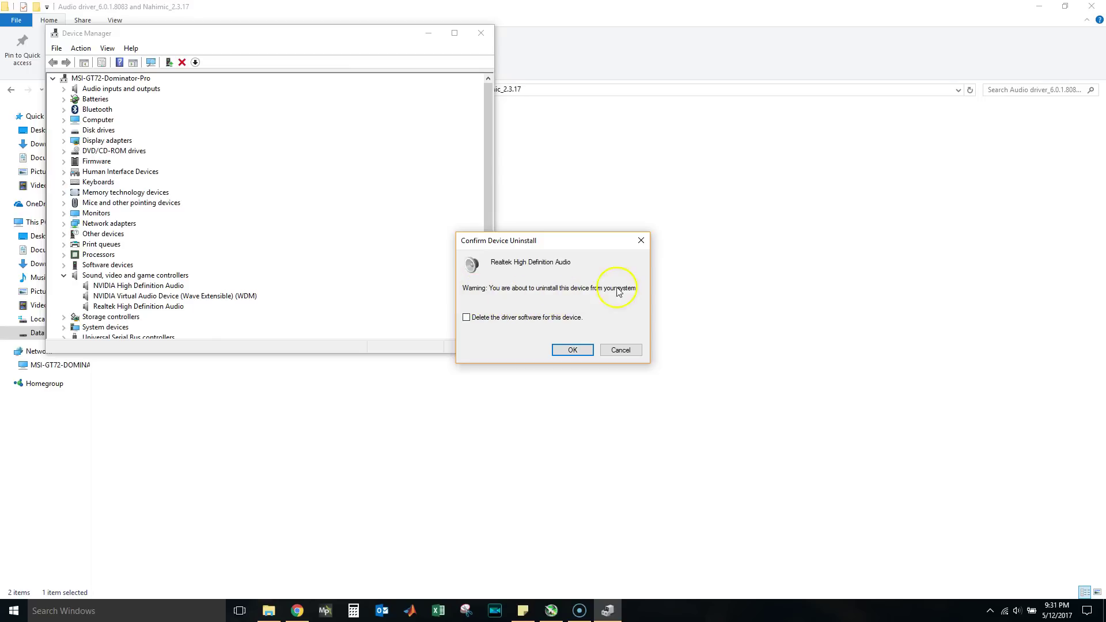
pyautogui.click(467, 318)
pyautogui.click(990, 612)
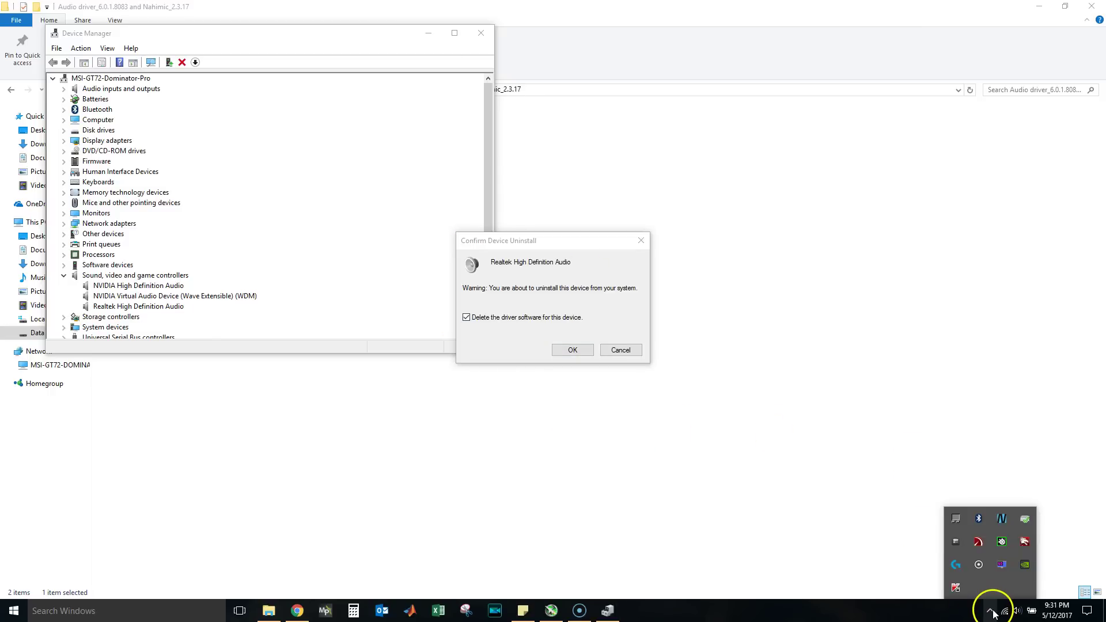
# Step: Exit Nahimic 2 from its system tray icon
pyautogui.rightClick(1002, 521)
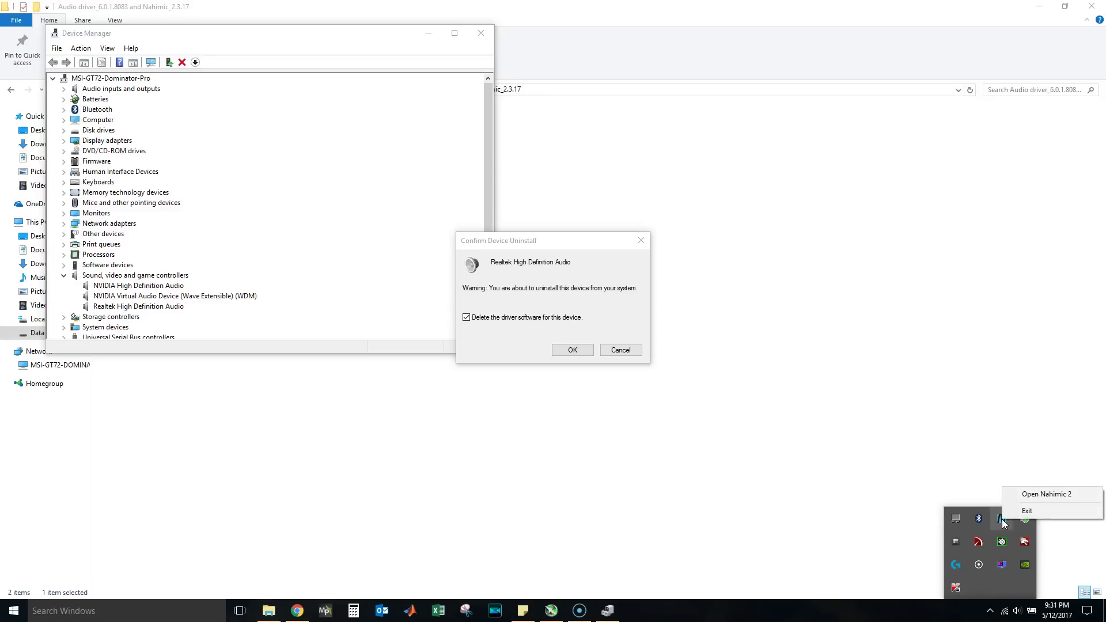
pyautogui.click(1028, 511)
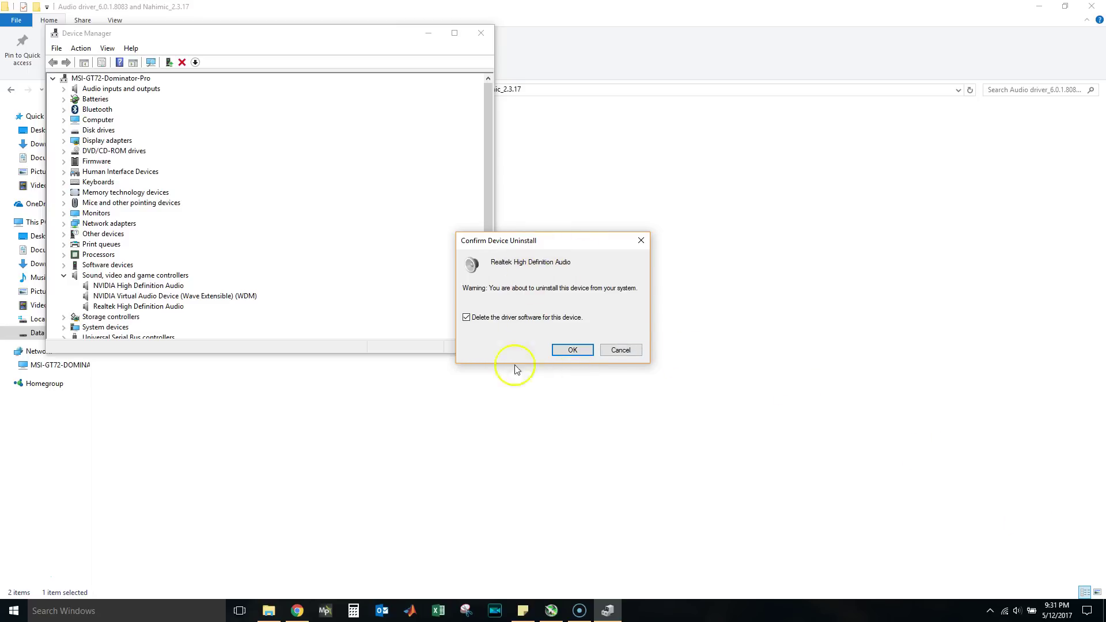
pyautogui.click(580, 610)
pyautogui.click(580, 611)
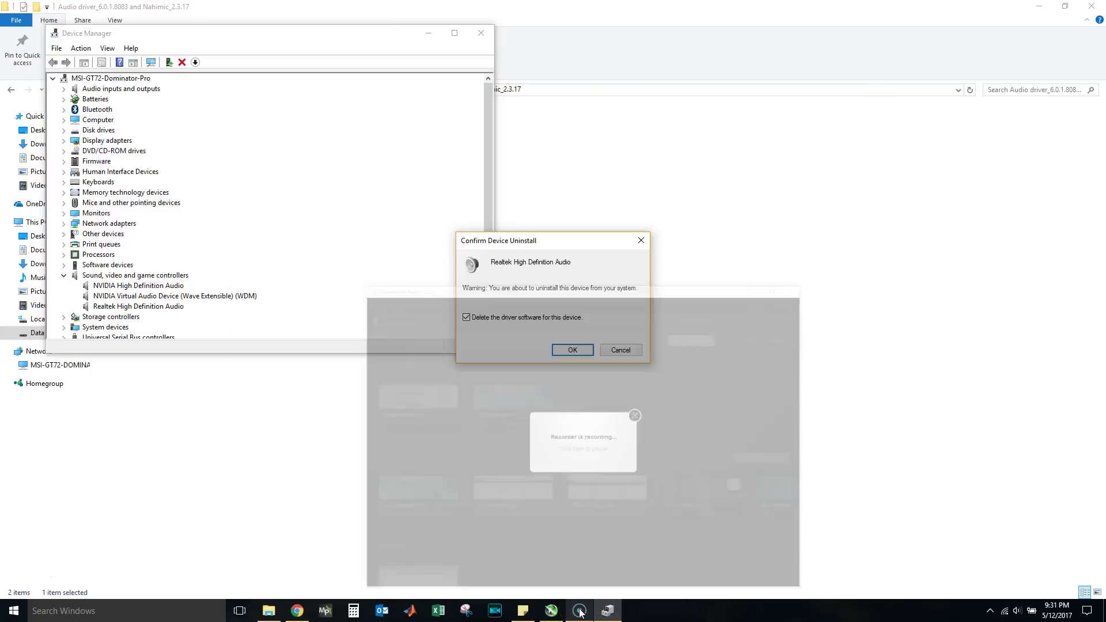
pyautogui.click(989, 612)
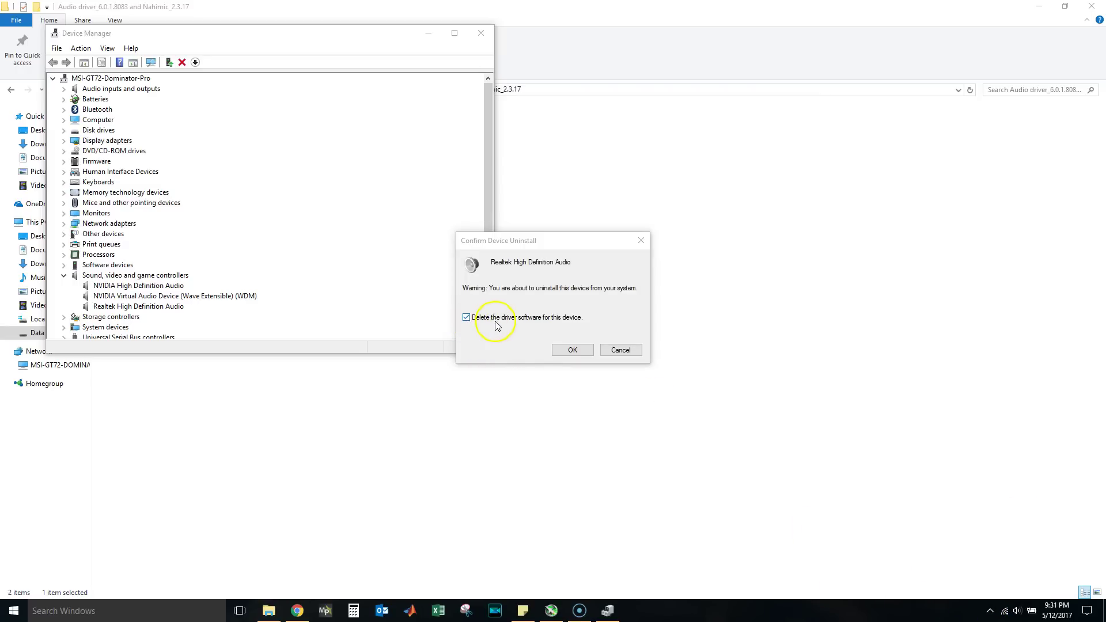
# Step: Confirm the Realtek uninstall, decline the restart prompt, and close Device Manager
pyautogui.click(580, 352)
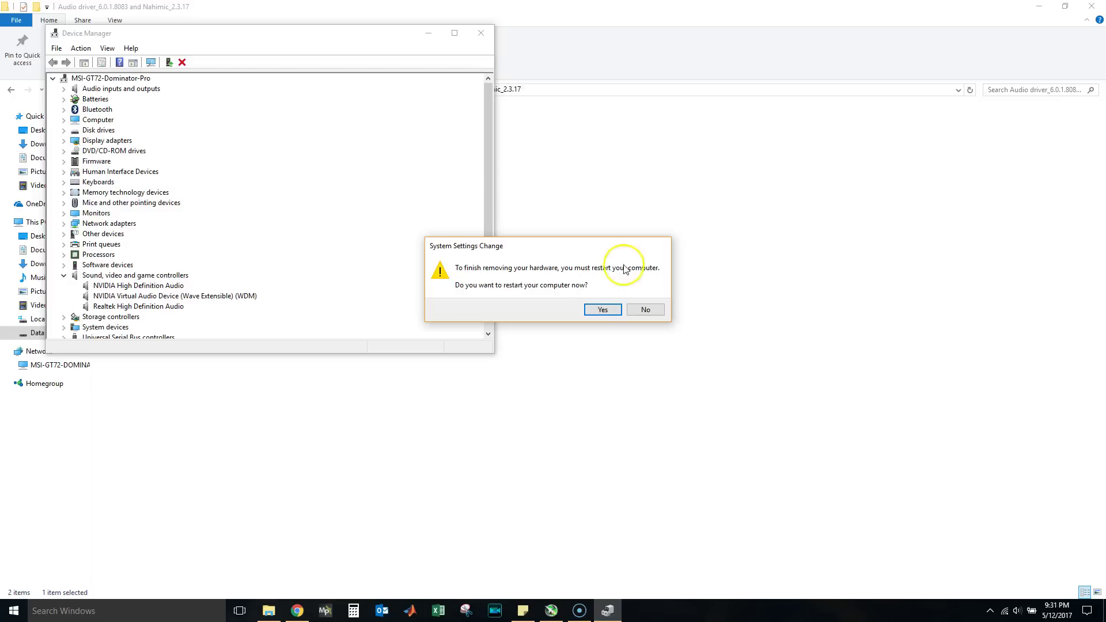
pyautogui.click(648, 310)
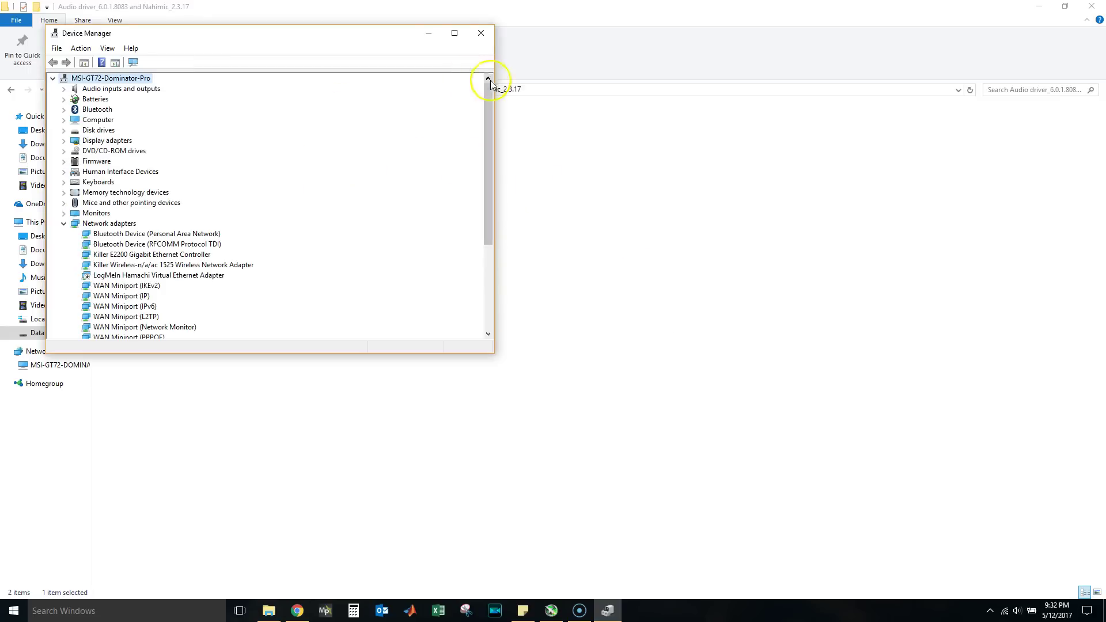
pyautogui.click(480, 32)
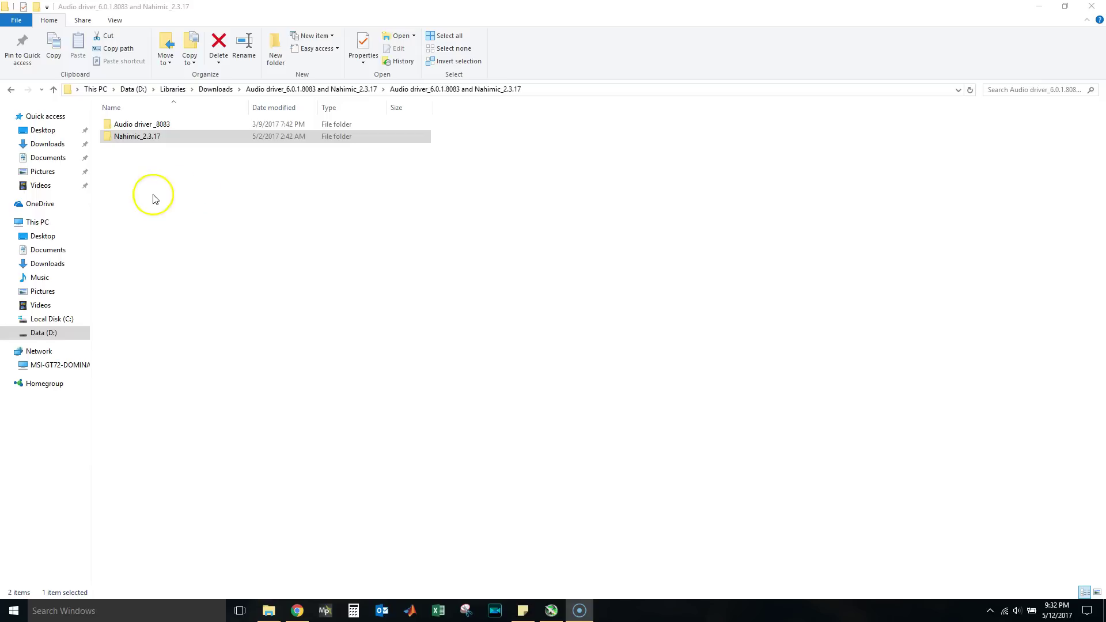
# Step: Open the Audio driver _8083 folder and run its Setup.exe as administrator
pyautogui.click(133, 128)
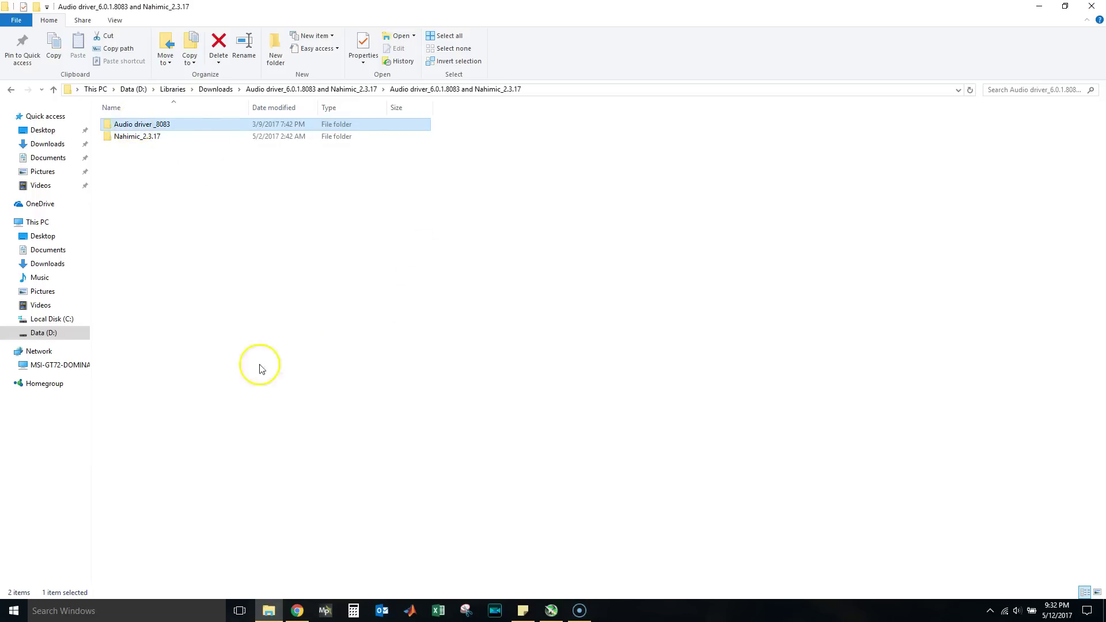
pyautogui.doubleClick(128, 125)
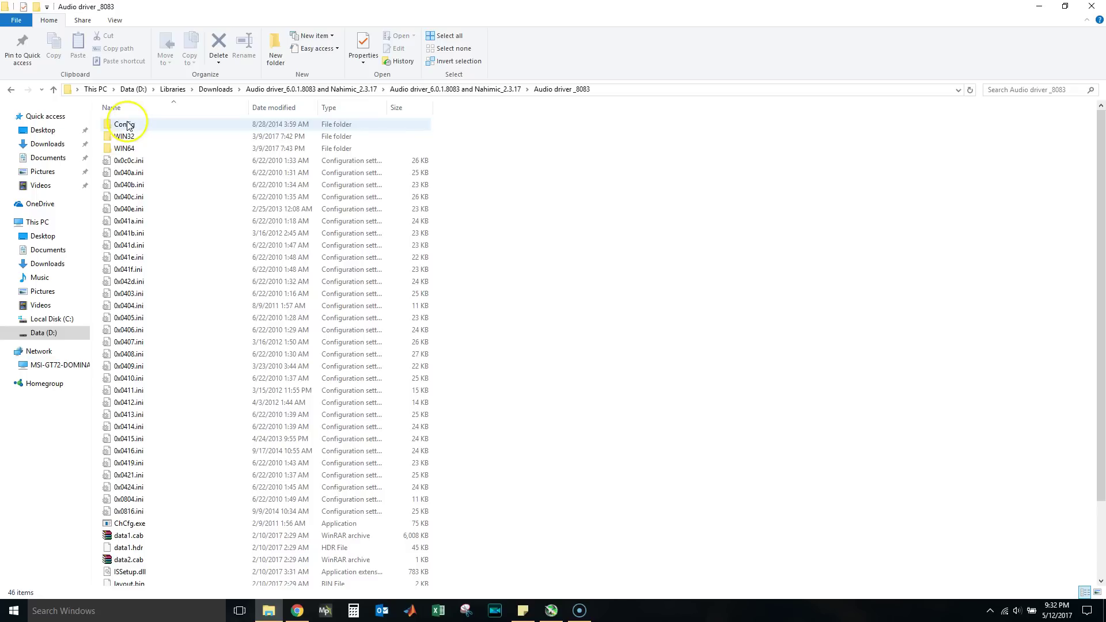
pyautogui.scroll(-3, 173, 173)
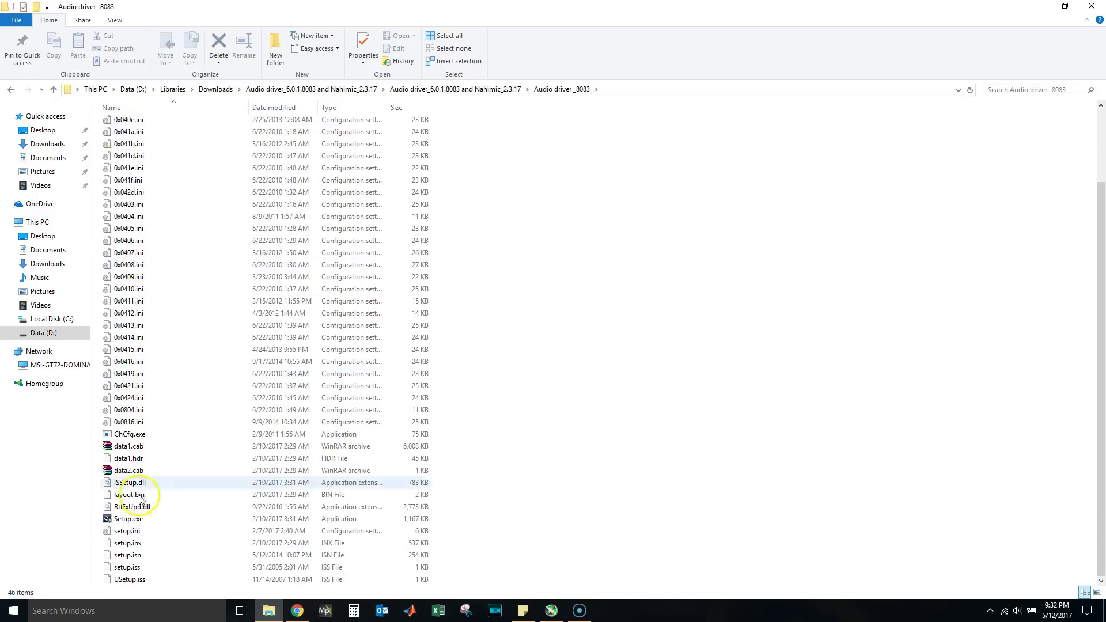
pyautogui.rightClick(137, 519)
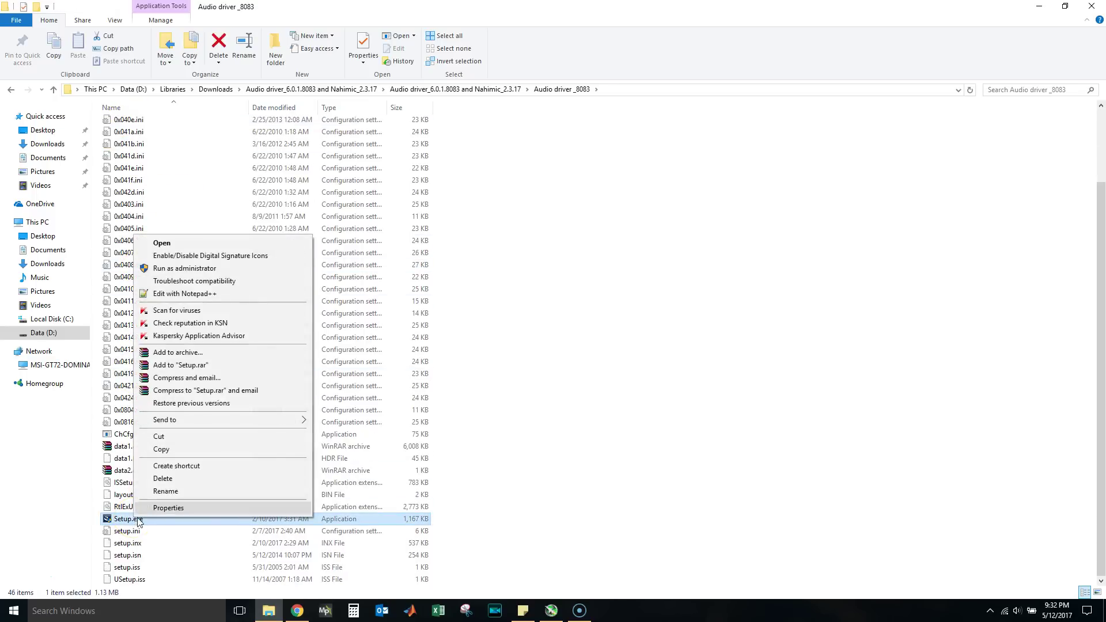
pyautogui.click(208, 269)
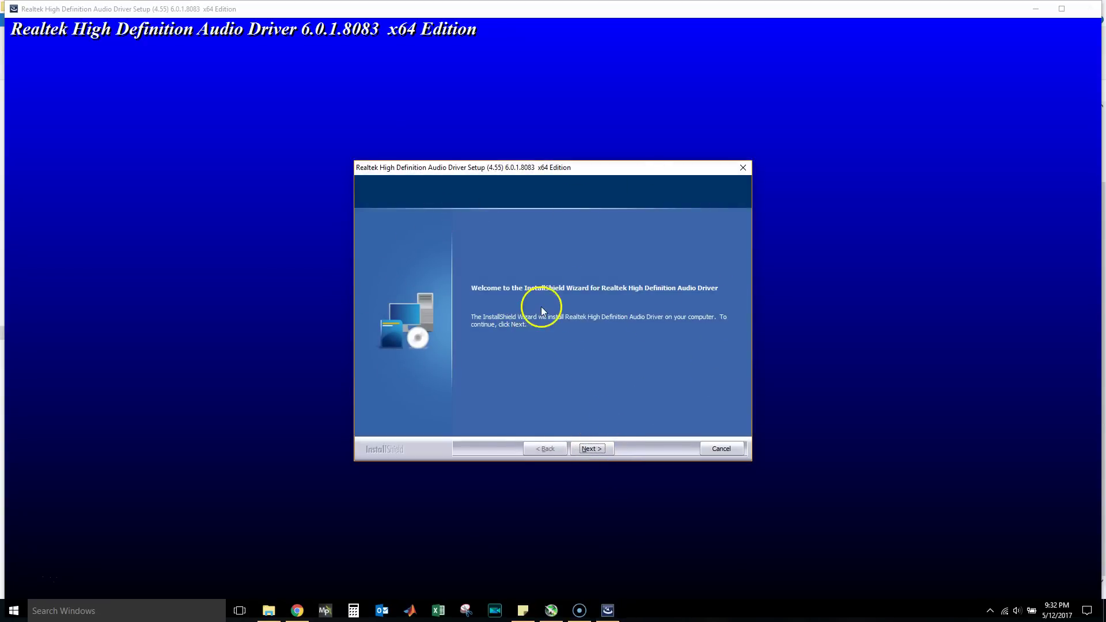
# Step: Start the Realtek High Definition Audio Driver 6.0.1.8083 installation from the InstallShield welcome page
pyautogui.click(588, 449)
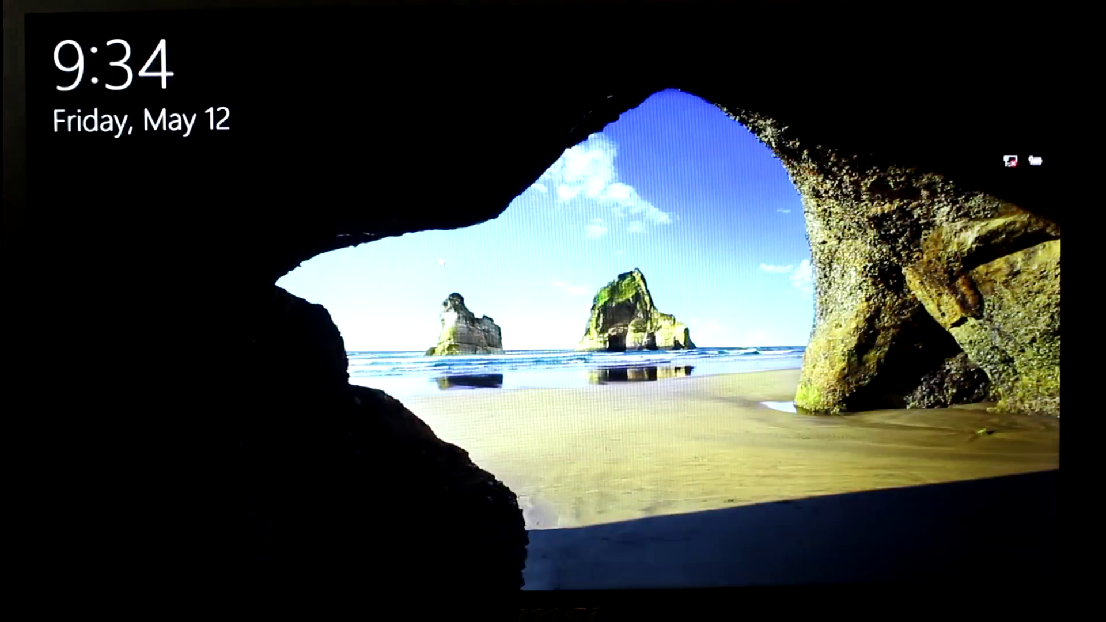
# Step: Sign back in to Windows with the account password
pyautogui.click(441, 262)
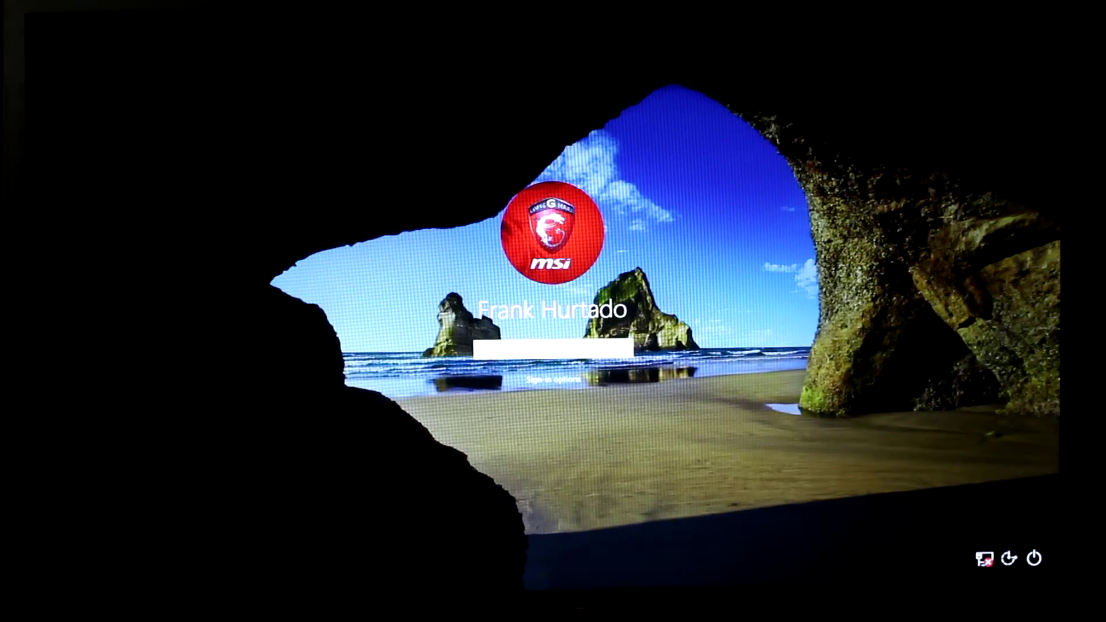
pyautogui.write('******')
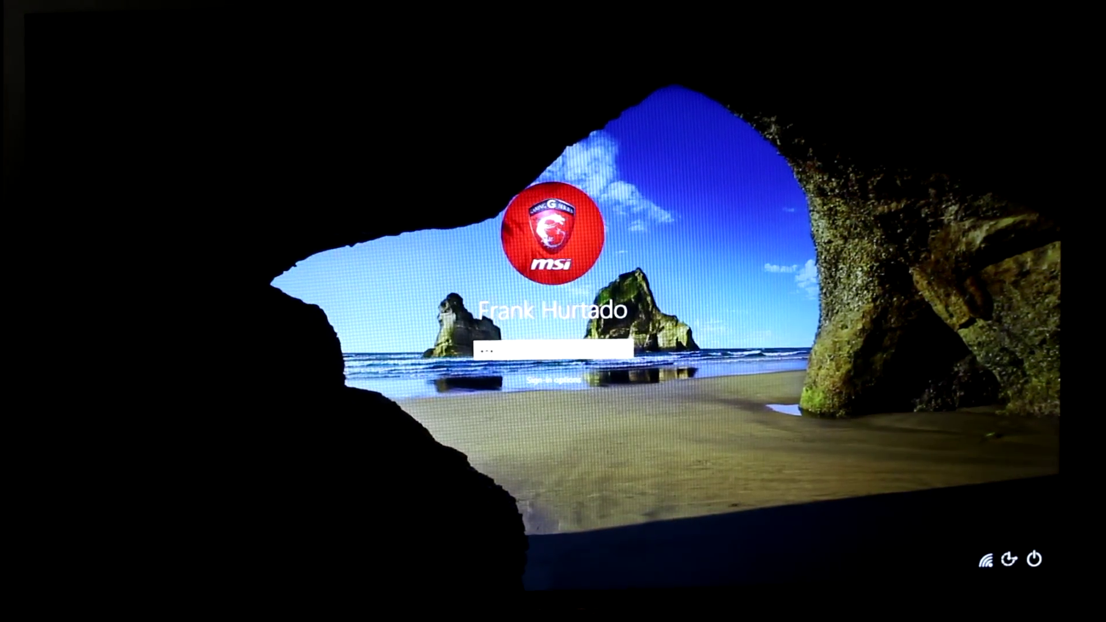
pyautogui.press('Return')
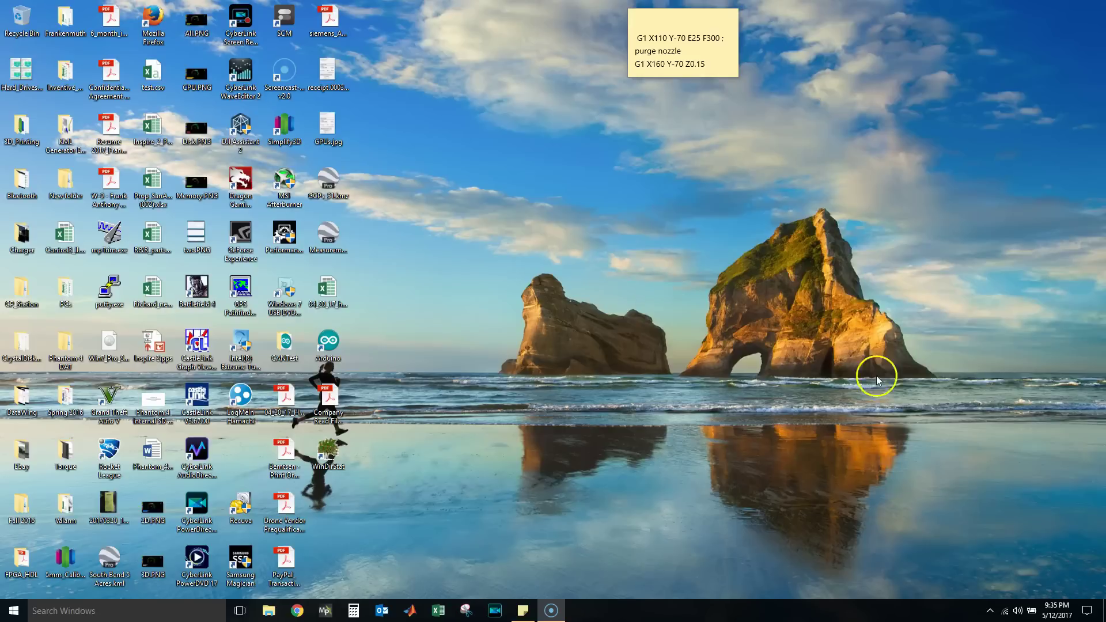
# Step: Test the Realtek High Definition Audio speakers by adjusting the volume slider in the tray volume control
pyautogui.click(990, 609)
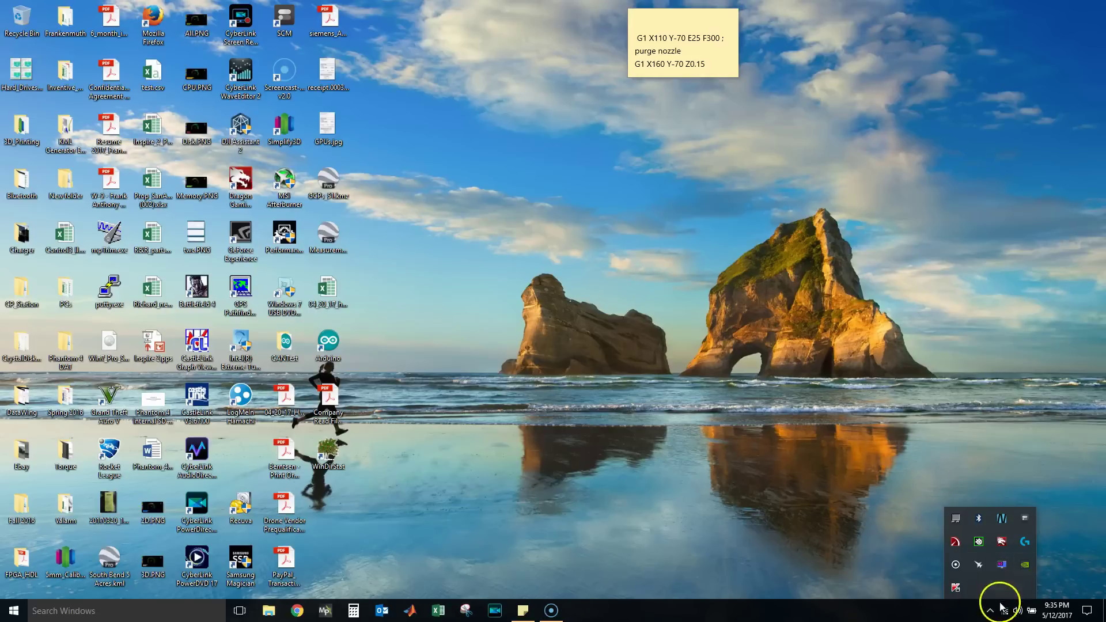
pyautogui.click(1016, 612)
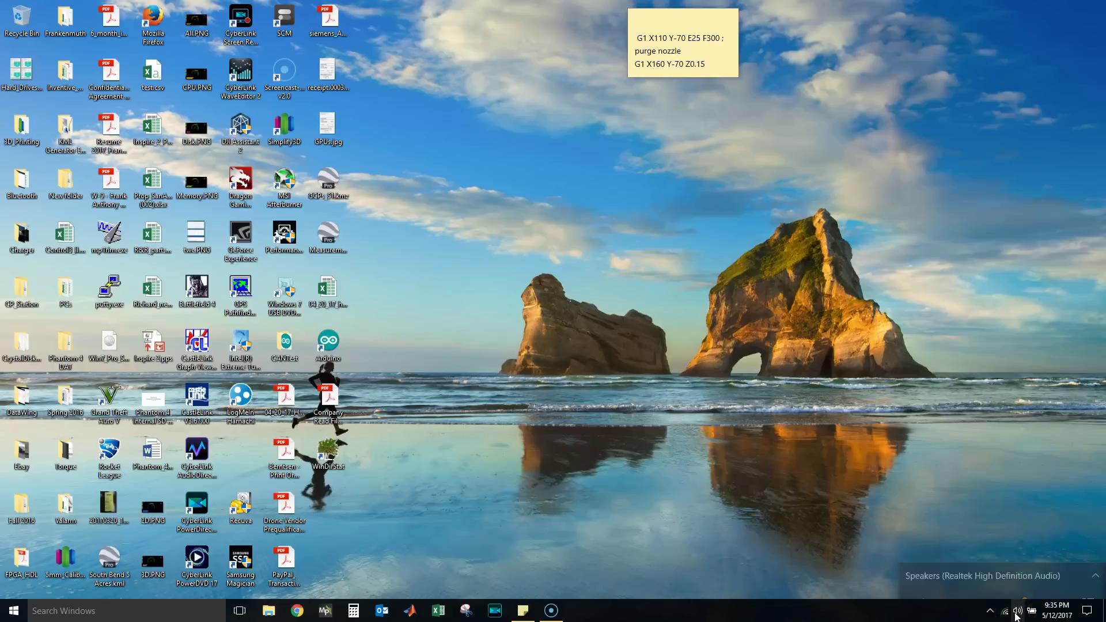
pyautogui.click(1024, 583)
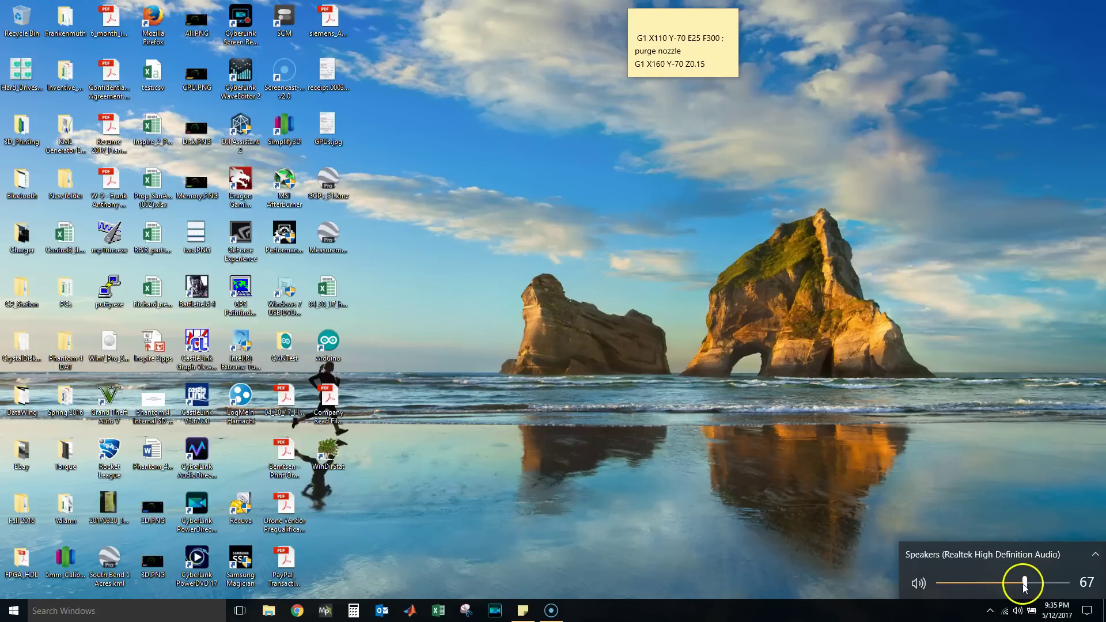
pyautogui.click(979, 573)
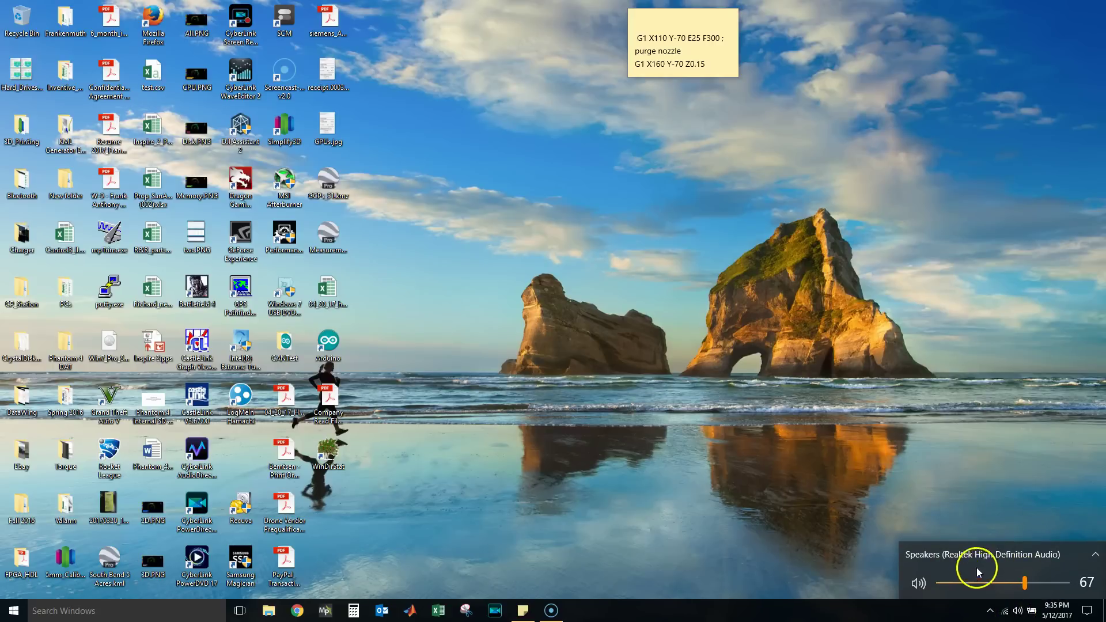
pyautogui.click(1025, 583)
pyautogui.moveTo(1026, 587); pyautogui.dragTo(1070, 583)
pyautogui.click(788, 501)
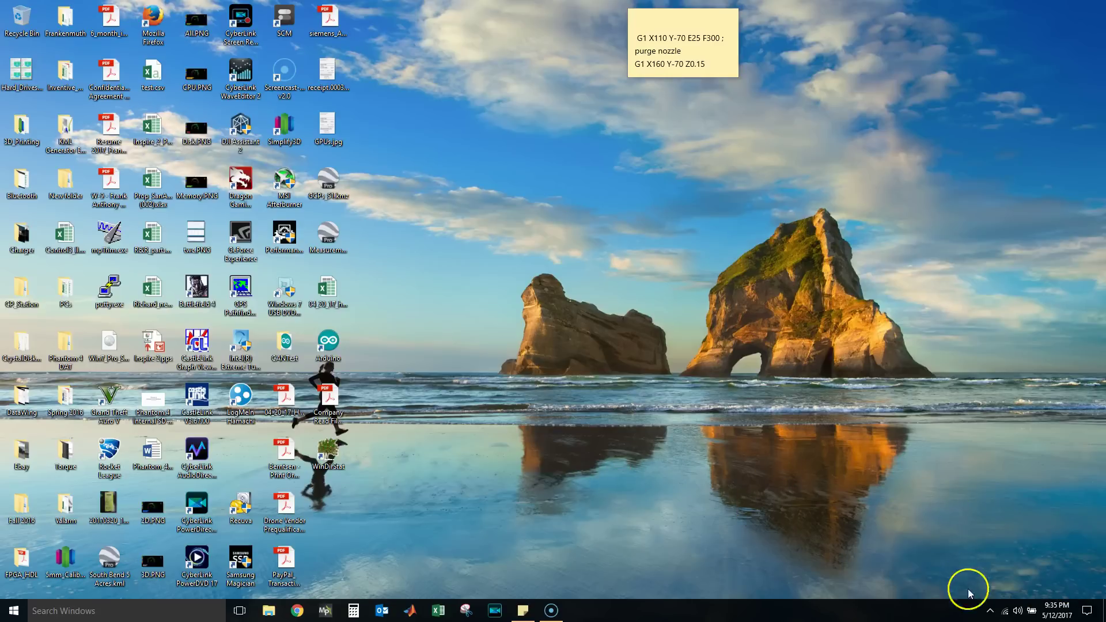
# Step: Exit the running Nahimic app from its notification-area icon
pyautogui.click(990, 611)
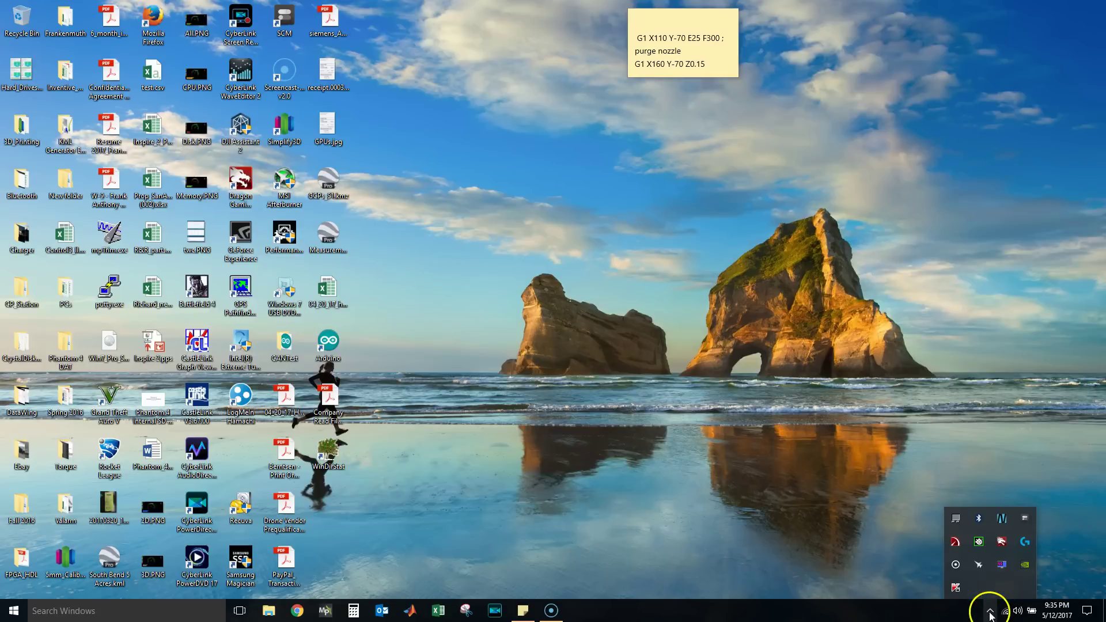
pyautogui.rightClick(1003, 521)
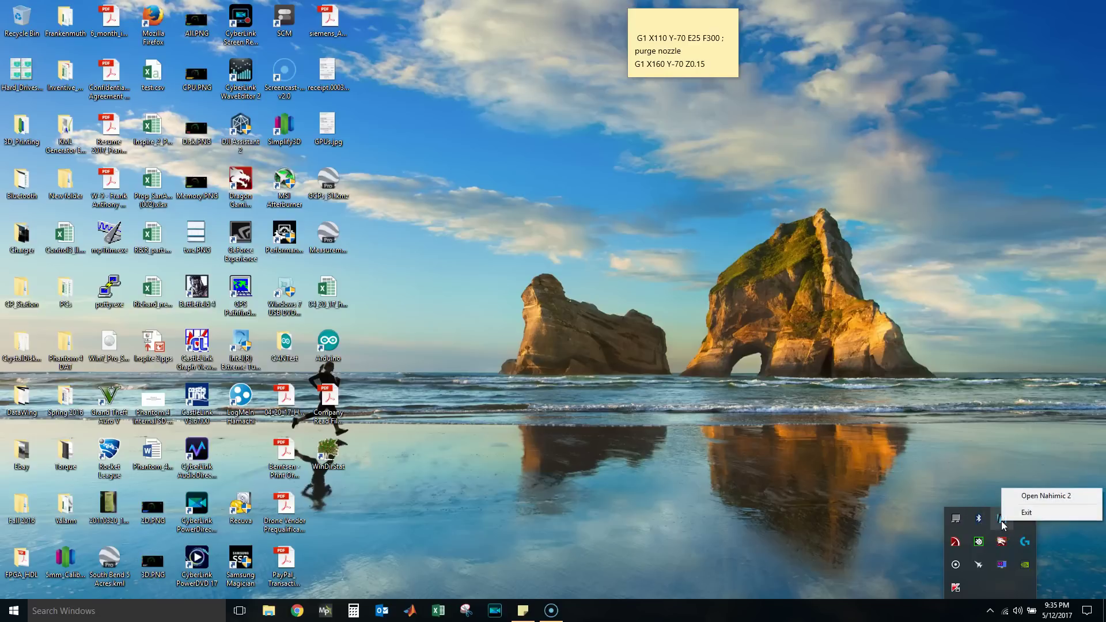
pyautogui.click(1032, 500)
# Step: In Control Panel's Uninstall a program list, select Nahimic 2 and start its uninstall
pyautogui.rightClick(14, 609)
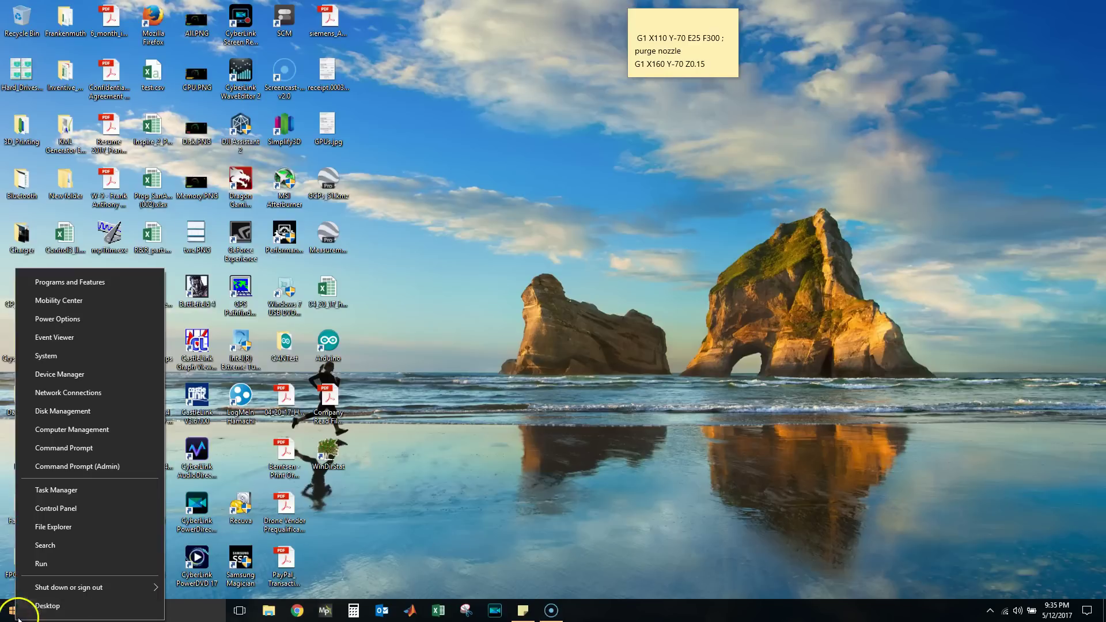
pyautogui.click(56, 508)
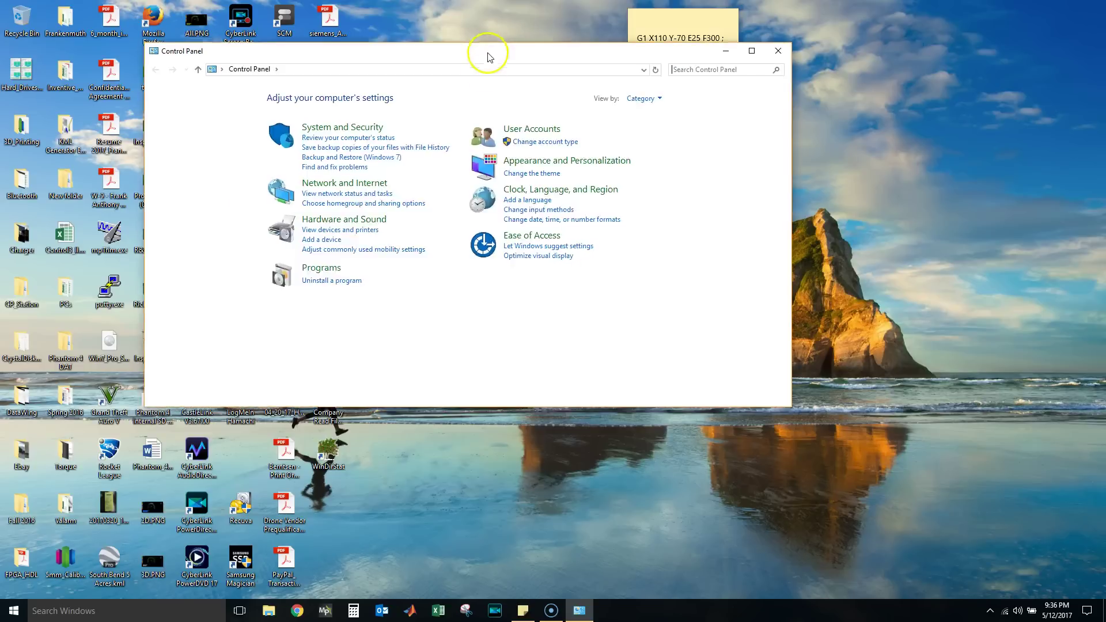
pyautogui.click(330, 320)
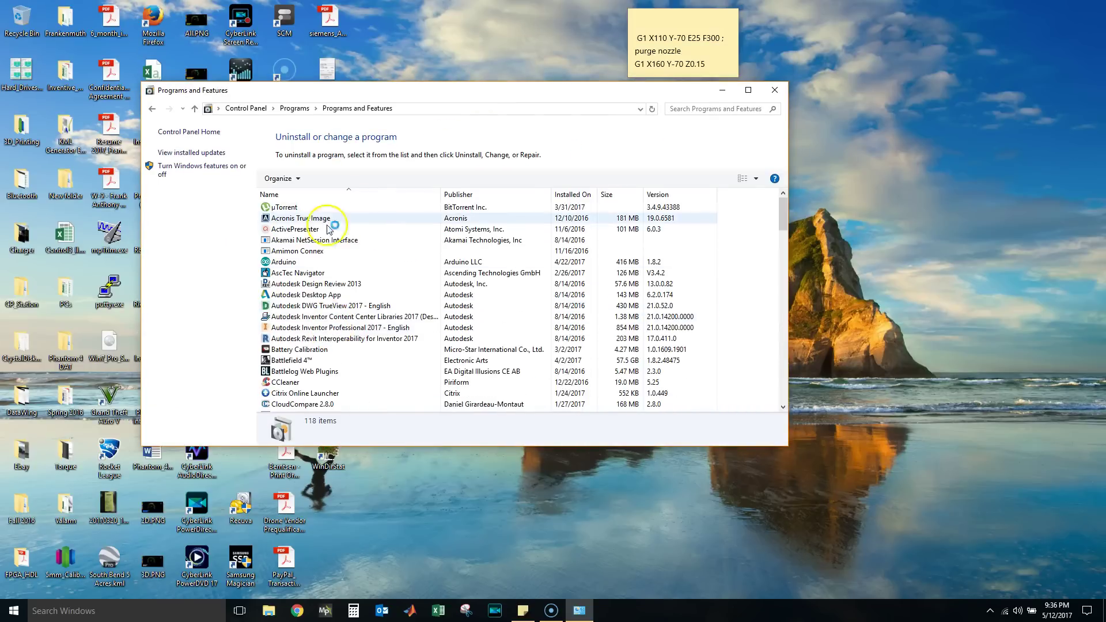
pyautogui.scroll(-10, 295, 268)
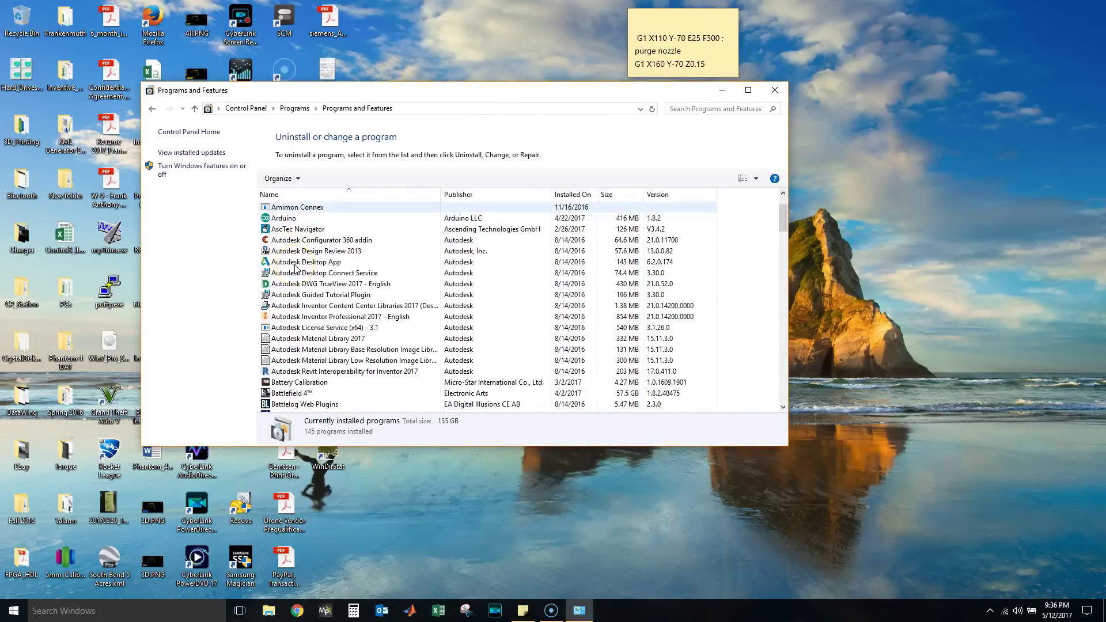
pyautogui.scroll(-10, 294, 313)
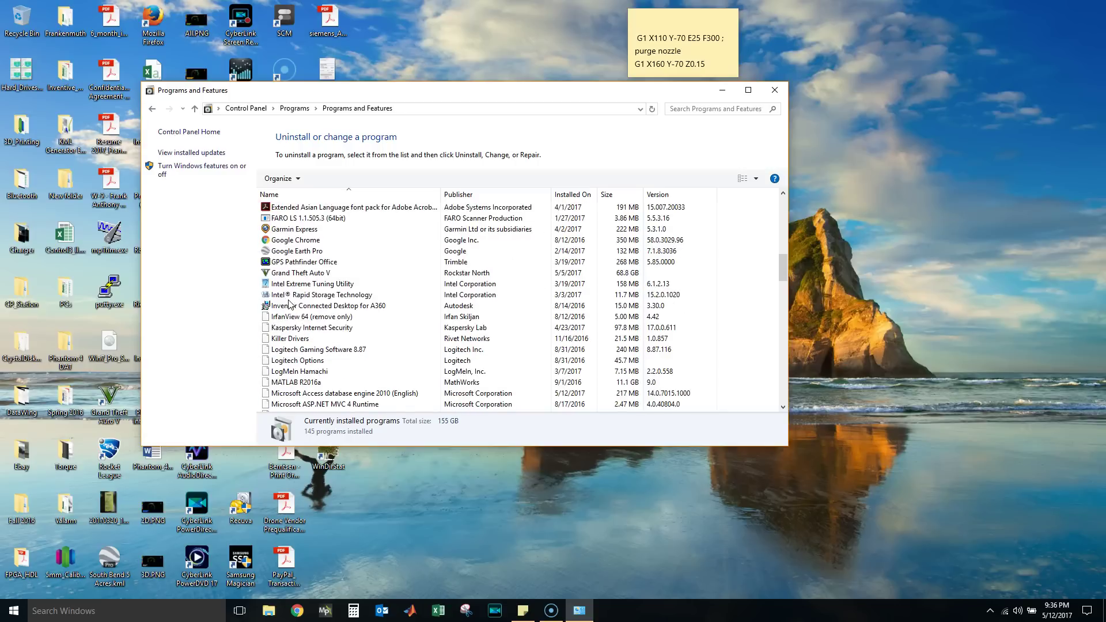
pyautogui.scroll(-7, 297, 316)
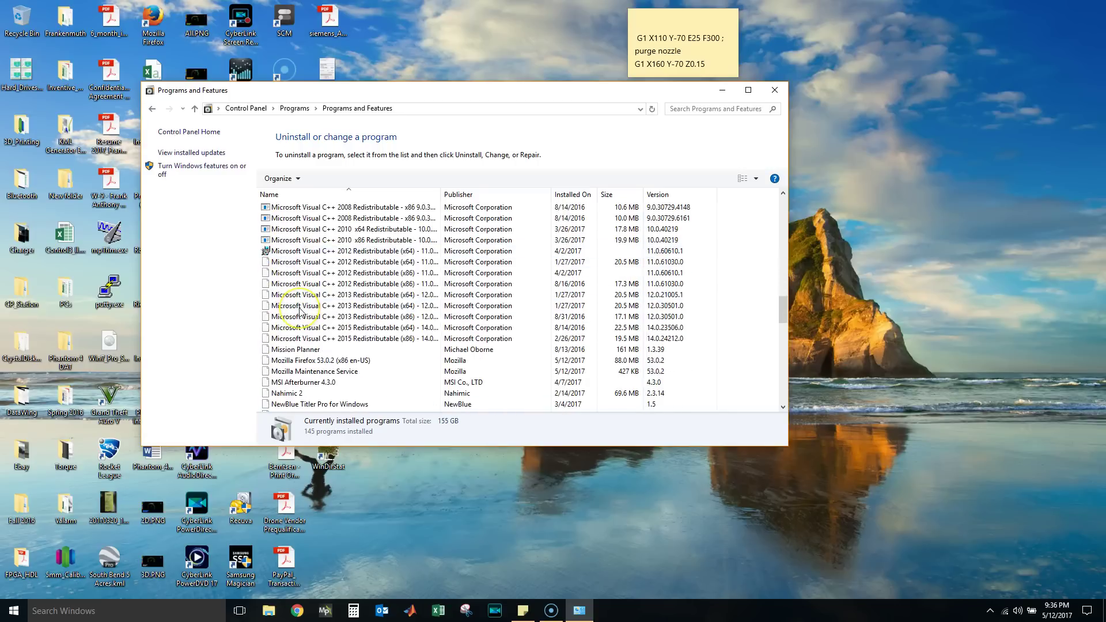
pyautogui.click(288, 338)
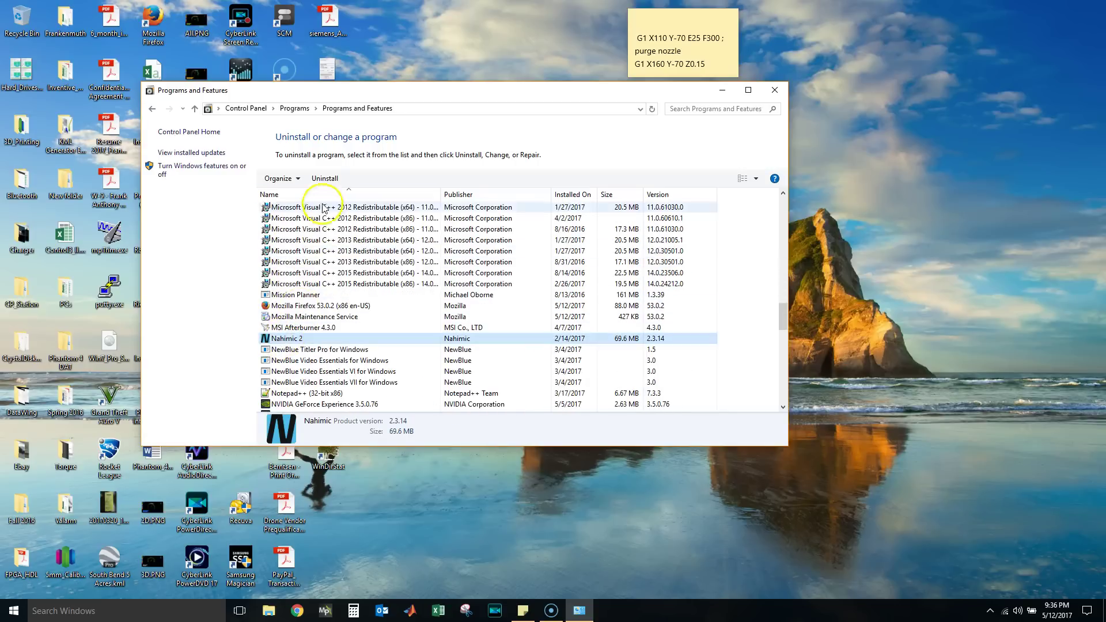
pyautogui.click(324, 180)
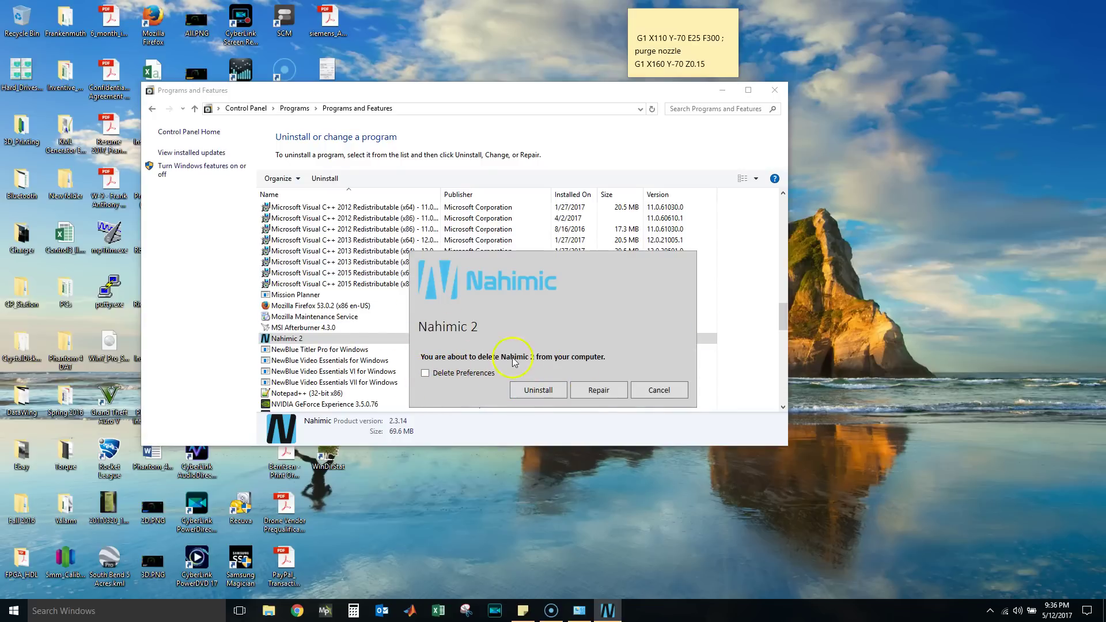
# Step: Confirm the Nahimic 2 uninstall, dismiss the completion message, and close Programs and Features
pyautogui.click(529, 392)
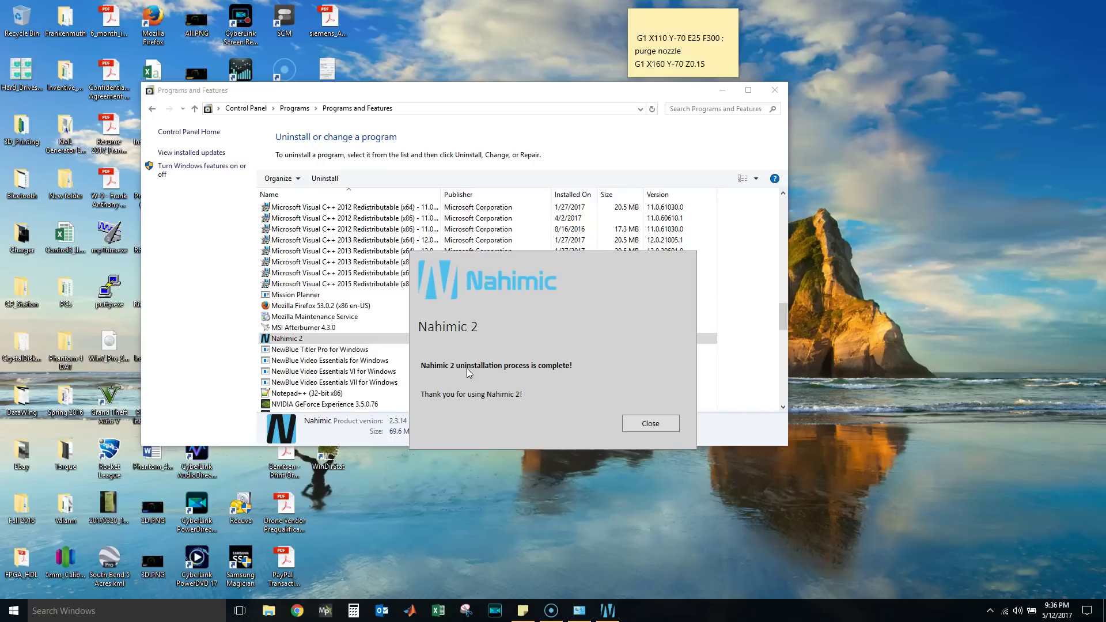
pyautogui.click(578, 376)
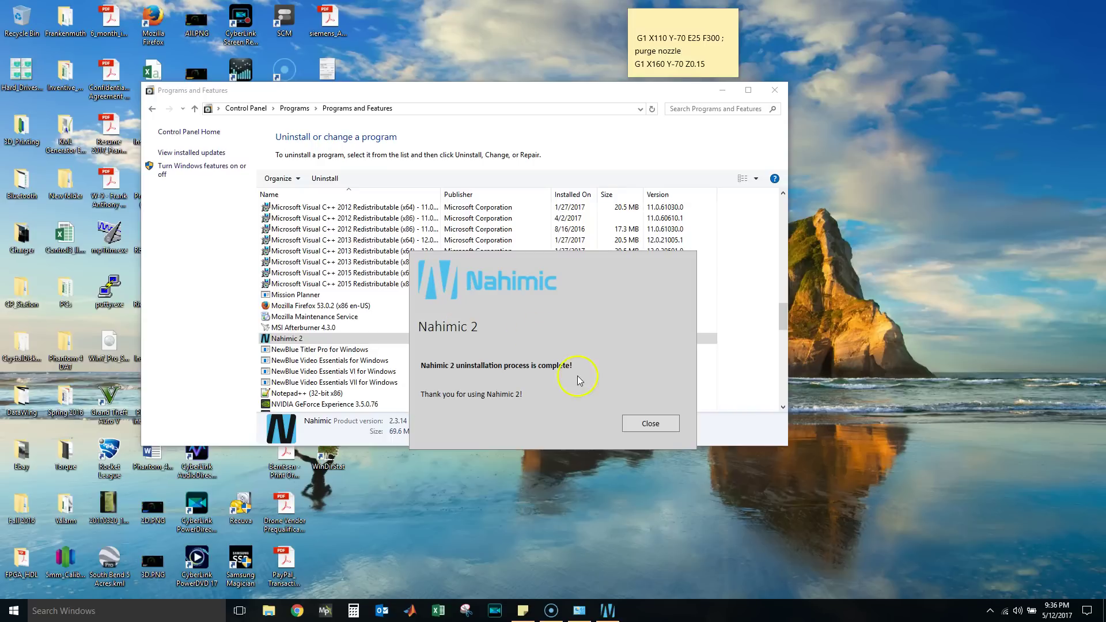
pyautogui.click(649, 424)
pyautogui.click(775, 91)
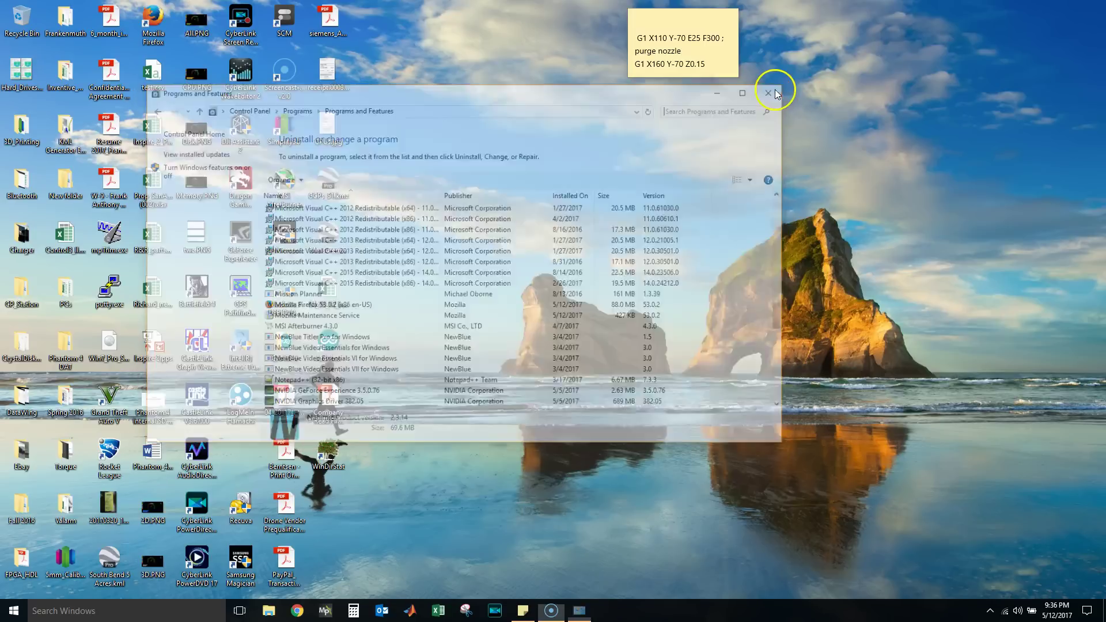
# Step: Run Nahimic2_Setup.exe as administrator from Downloads > Audio driver_6.0.1.8083 and Nahimic_2.3.17 > Nahimic_2.3.17
pyautogui.click(269, 611)
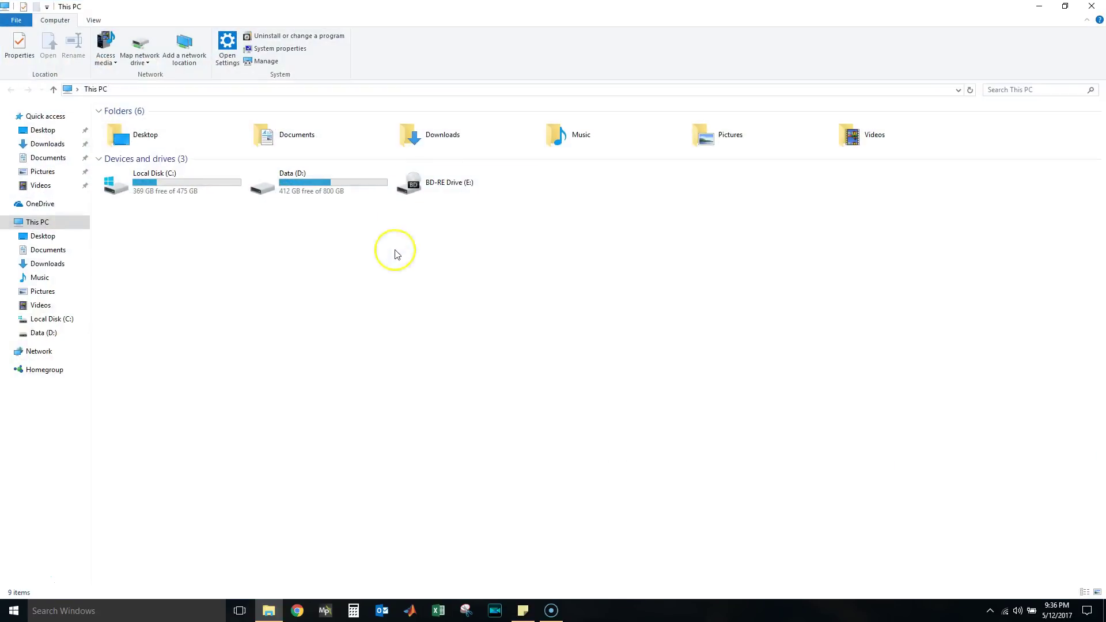
pyautogui.click(47, 144)
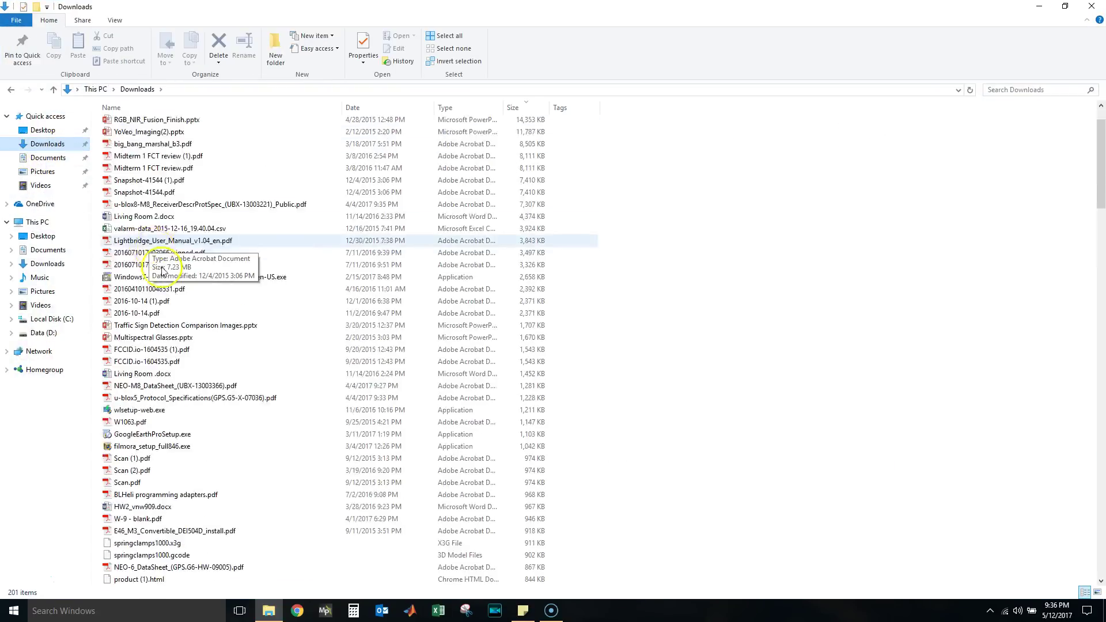
pyautogui.scroll(-20, 161, 270)
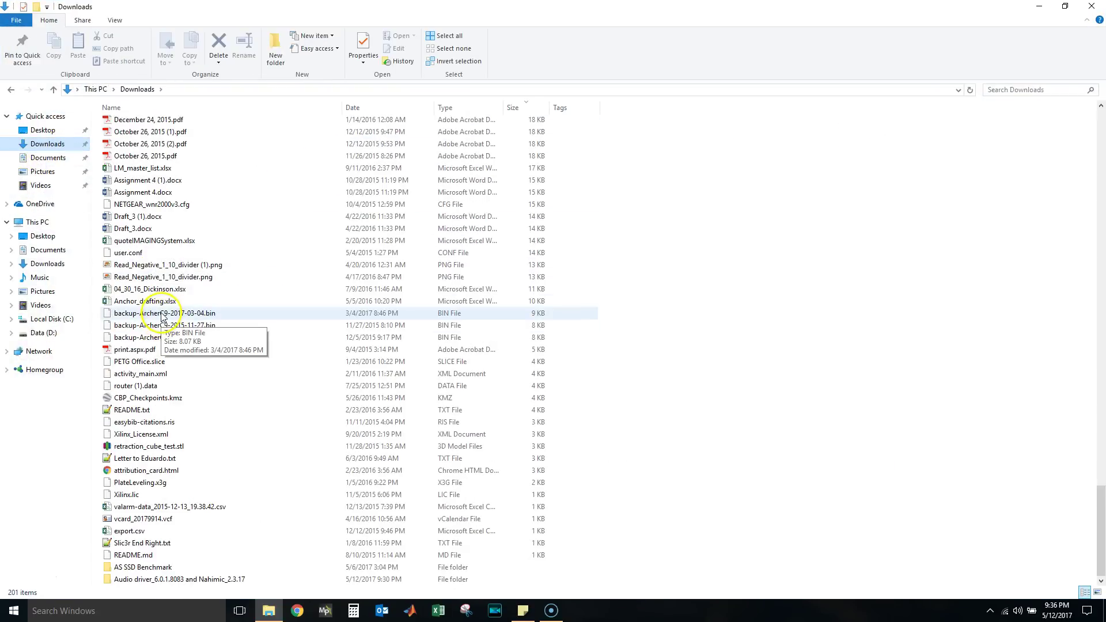
pyautogui.doubleClick(144, 579)
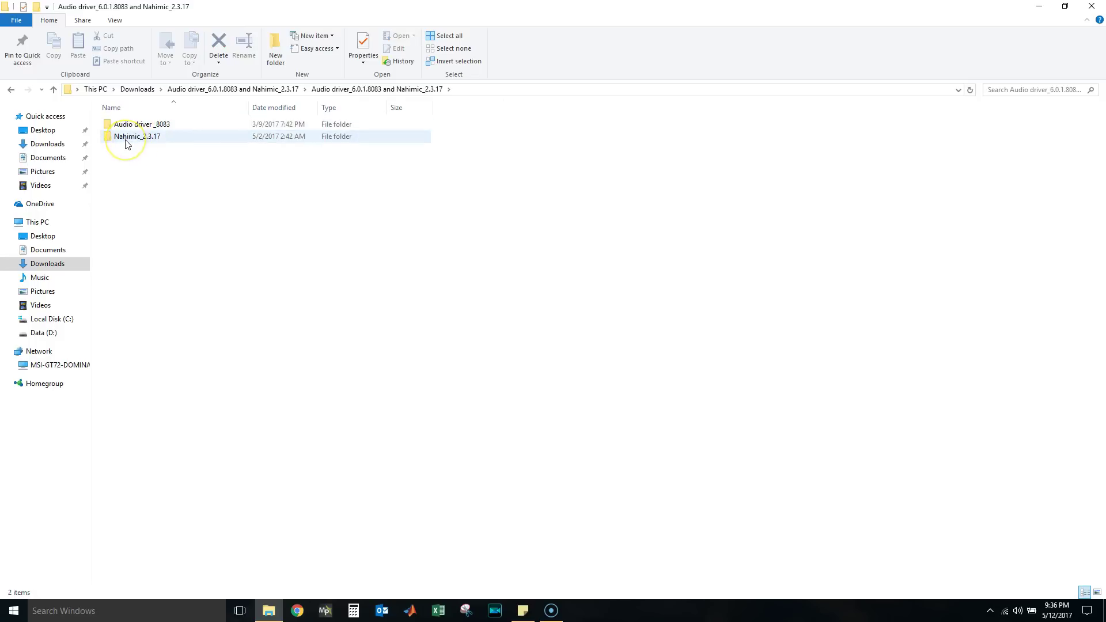
pyautogui.doubleClick(128, 138)
pyautogui.rightClick(127, 125)
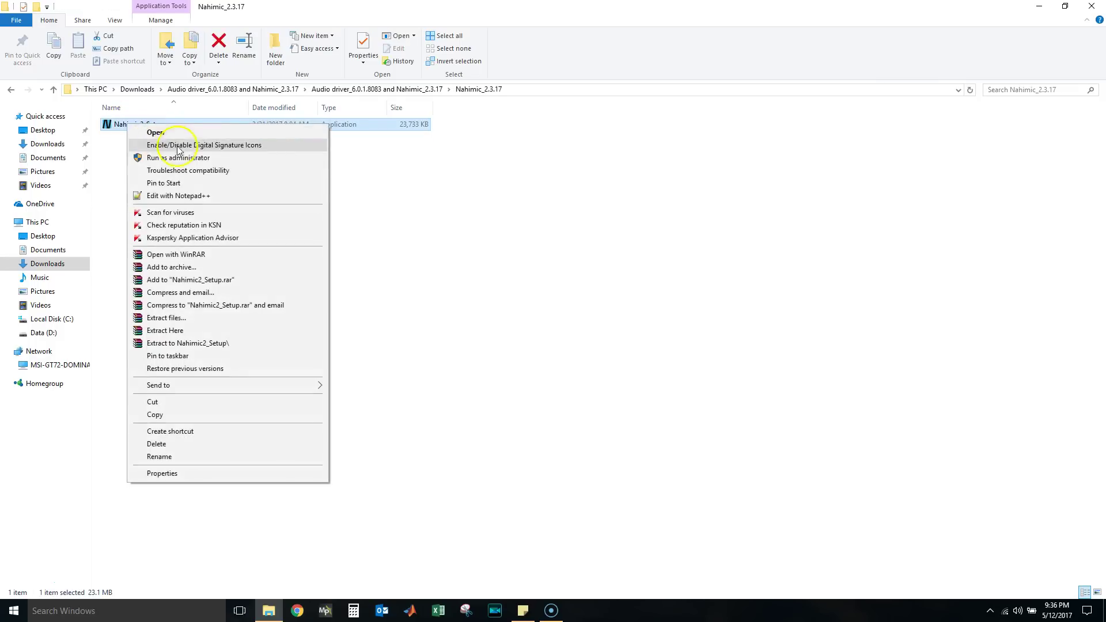
pyautogui.click(179, 157)
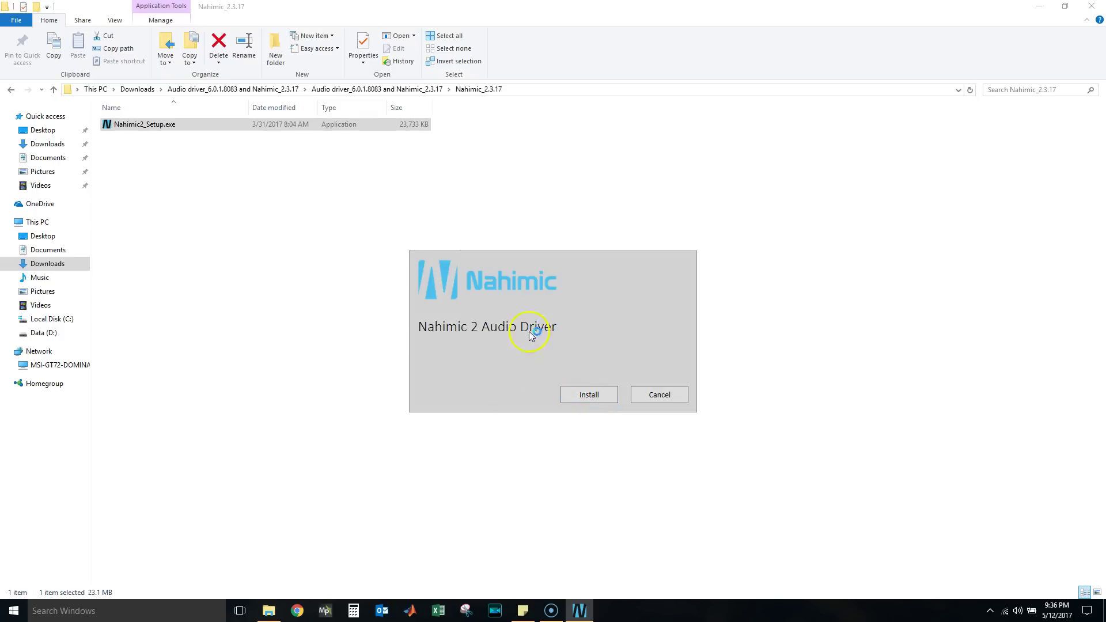
# Step: Install the Nahimic 2 Audio Driver, close the completion message, then close File Explorer
pyautogui.click(584, 396)
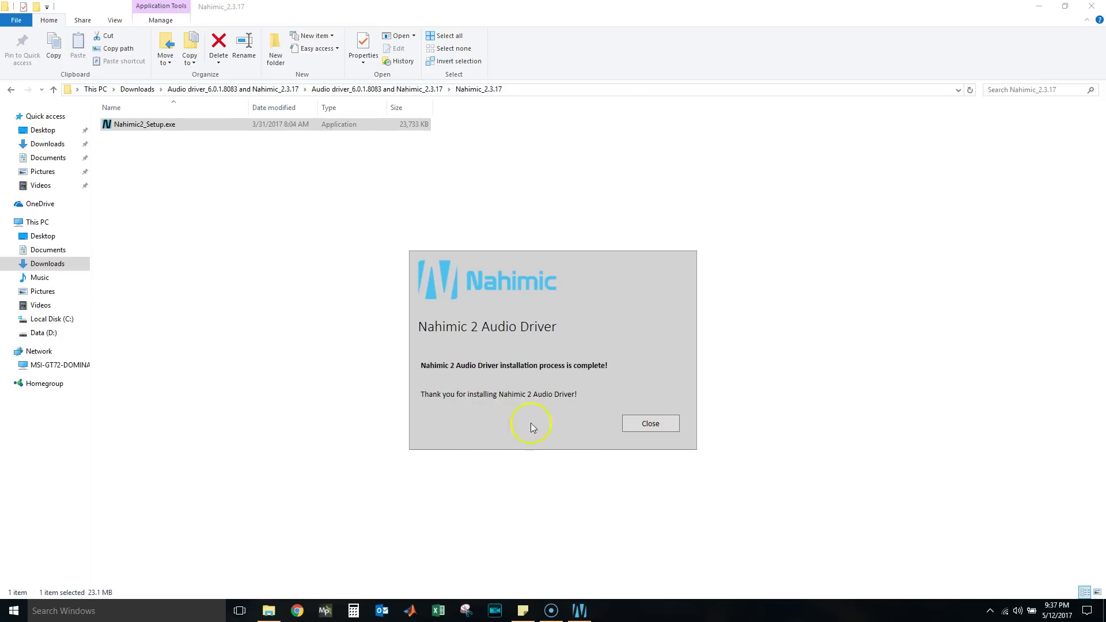
pyautogui.click(671, 427)
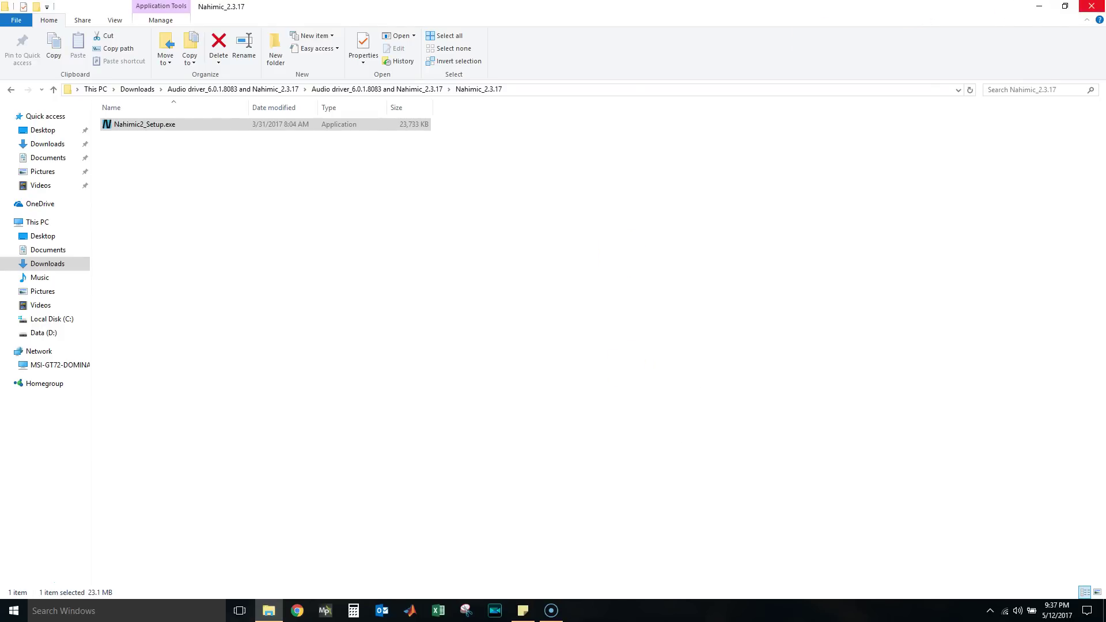
pyautogui.click(1091, 6)
# Step: Launch the Nahimic 2 Audio Driver desktop shortcut and bring the Nahimic window to the front
pyautogui.click(990, 610)
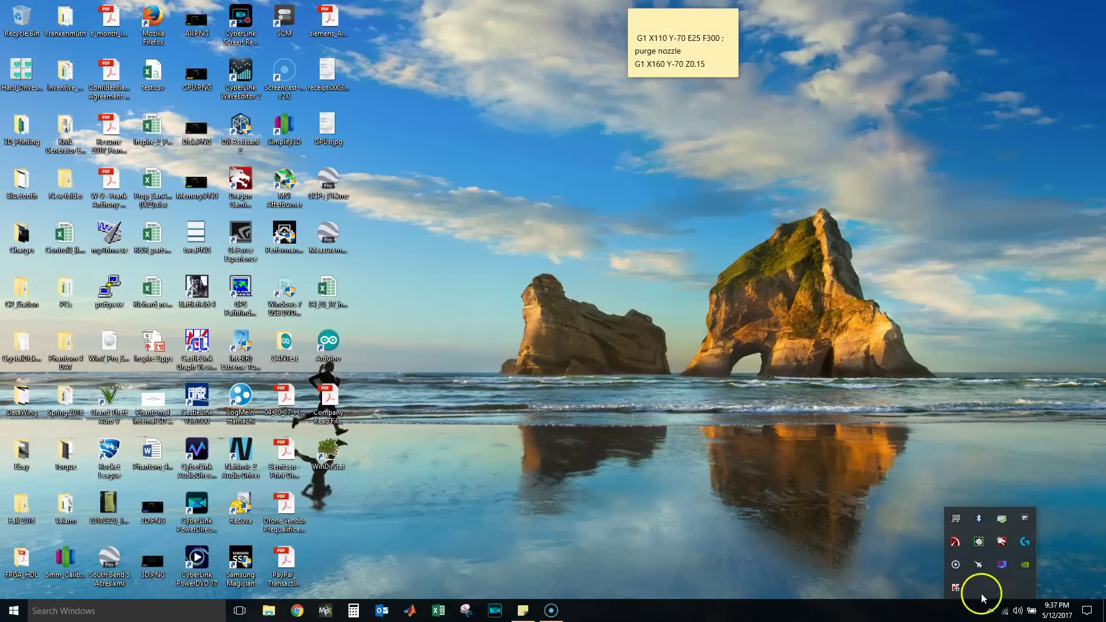
pyautogui.click(140, 609)
pyautogui.click(548, 450)
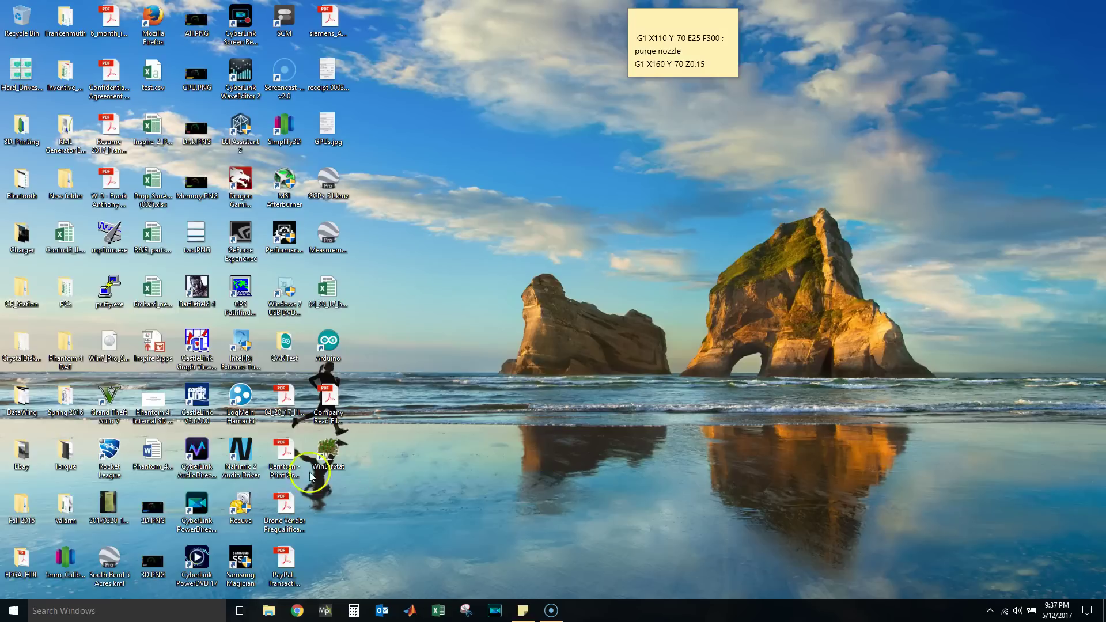
pyautogui.doubleClick(245, 455)
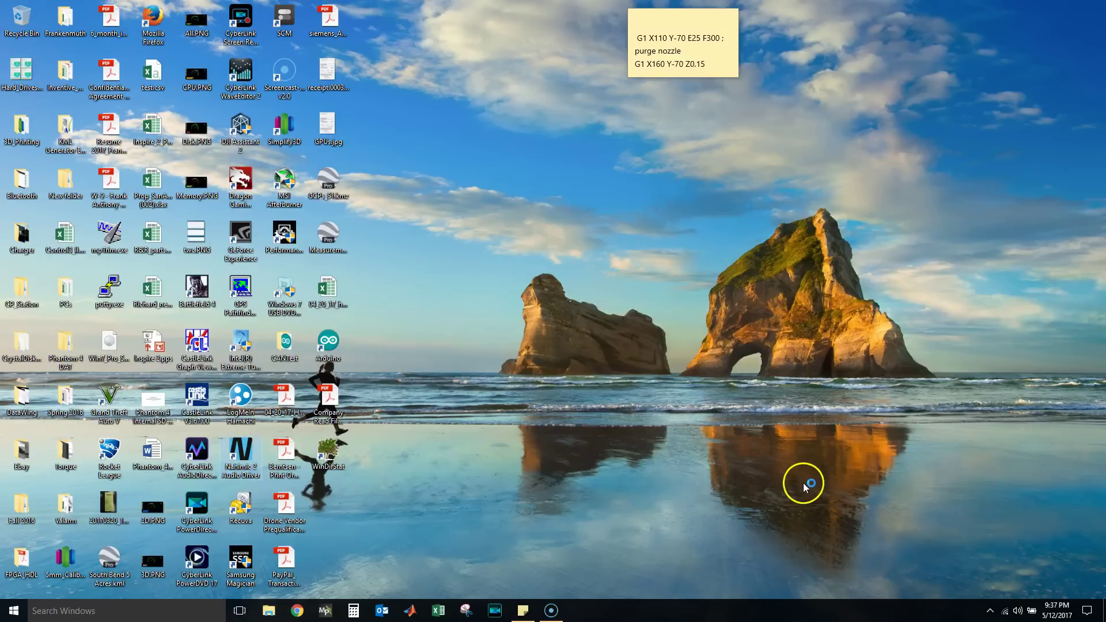
pyautogui.click(989, 611)
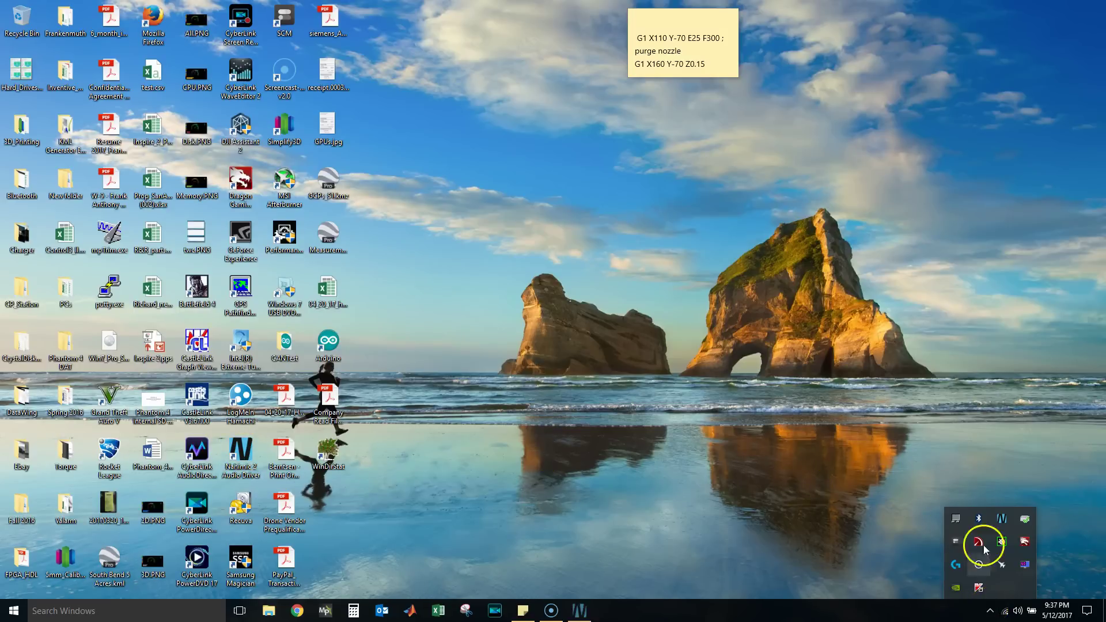
pyautogui.click(579, 611)
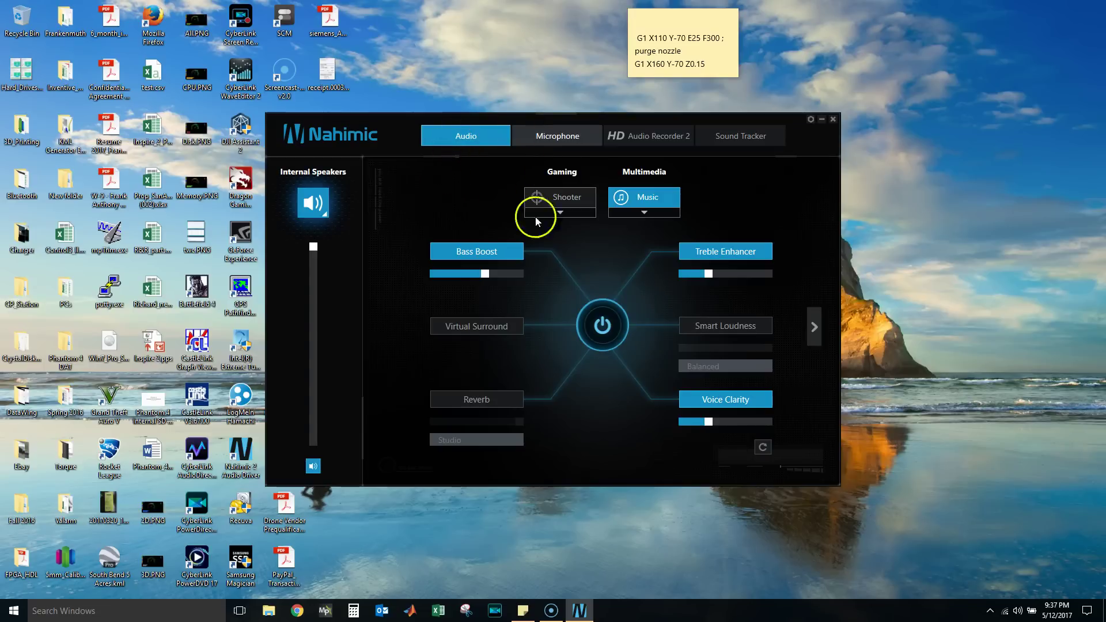
# Step: Switch Nahimic to the Microphone tab showing Voice Leveler and Noise Suppression
pyautogui.click(558, 136)
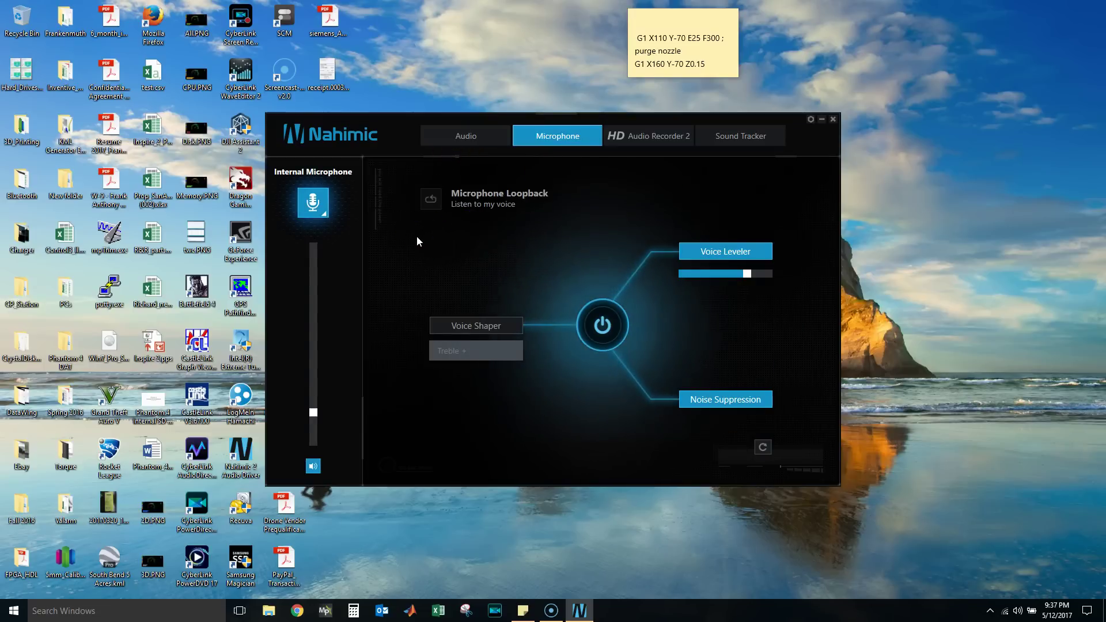